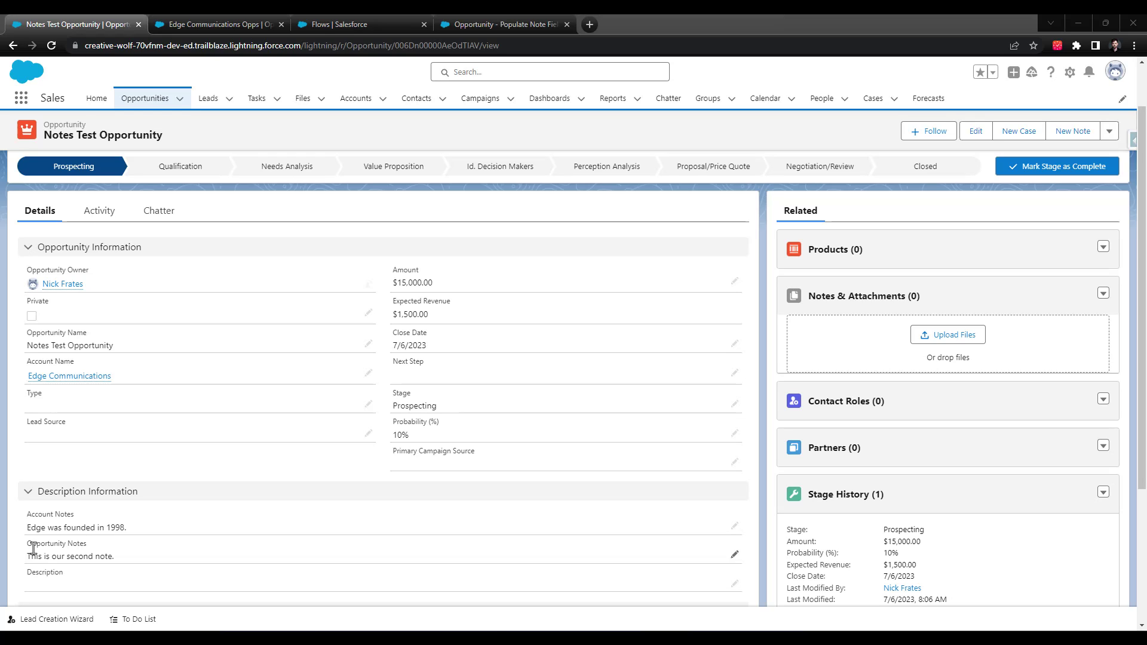
Open the Edge Communications account's details and put the Account Notes field into edit mode
{"action": "left_click", "coordinate": [72, 377]}
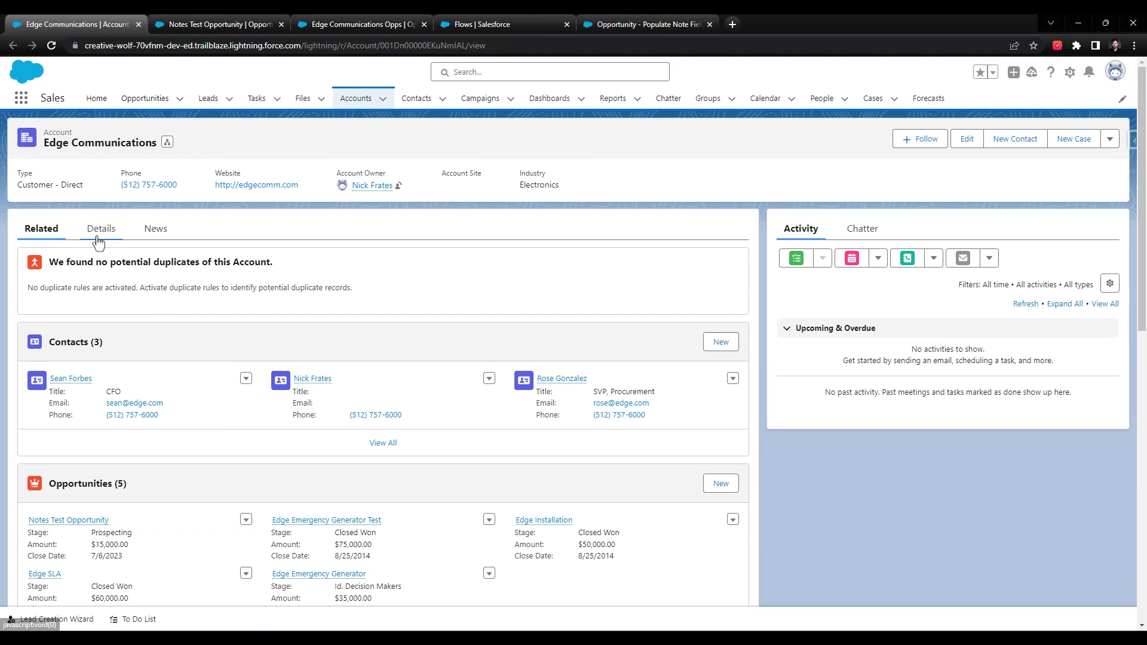
{"action": "left_click", "coordinate": [98, 232]}
{"action": "scroll", "coordinate": [93, 401], "scroll_direction": "down", "scroll_amount": 3}
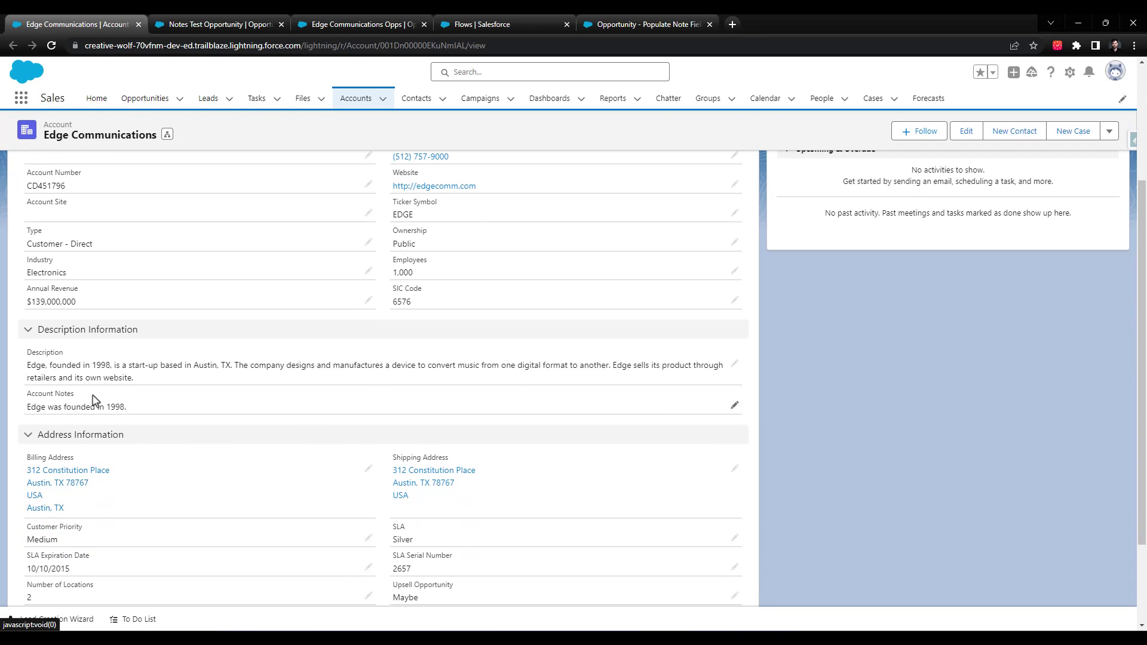
{"action": "left_click", "coordinate": [730, 409]}
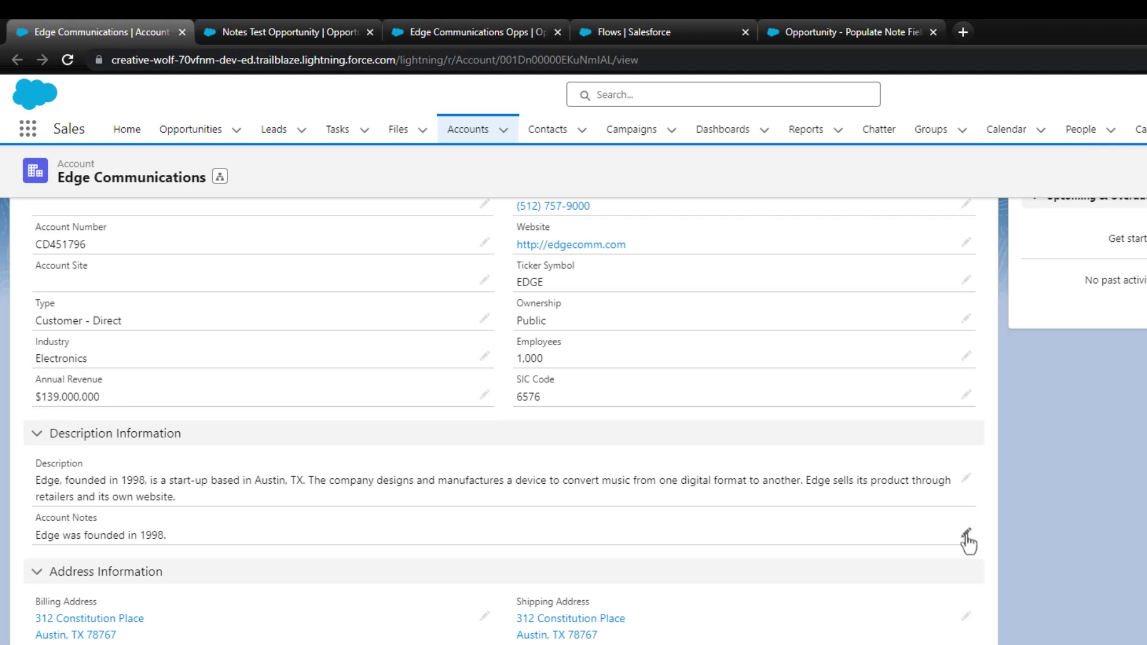
{"action": "left_click", "coordinate": [733, 406]}
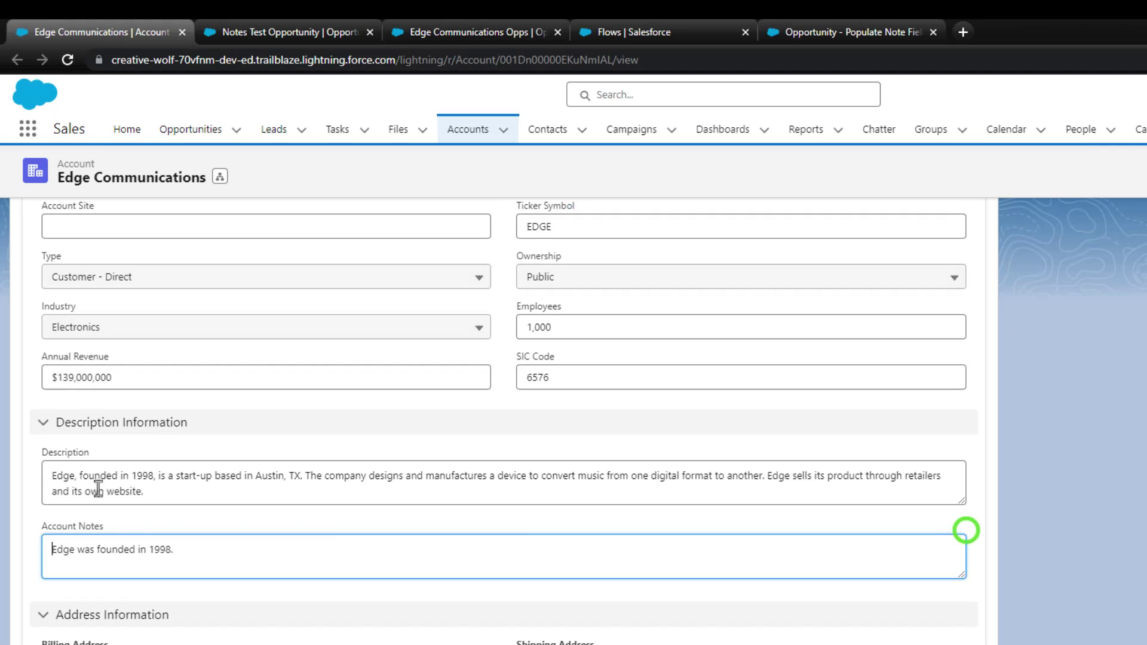
Change the note to 'Edge was founded in 1998 and is based in Austin, Texas.' and save
{"action": "left_click", "coordinate": [214, 549]}
{"action": "key", "text": "BackSpace"}
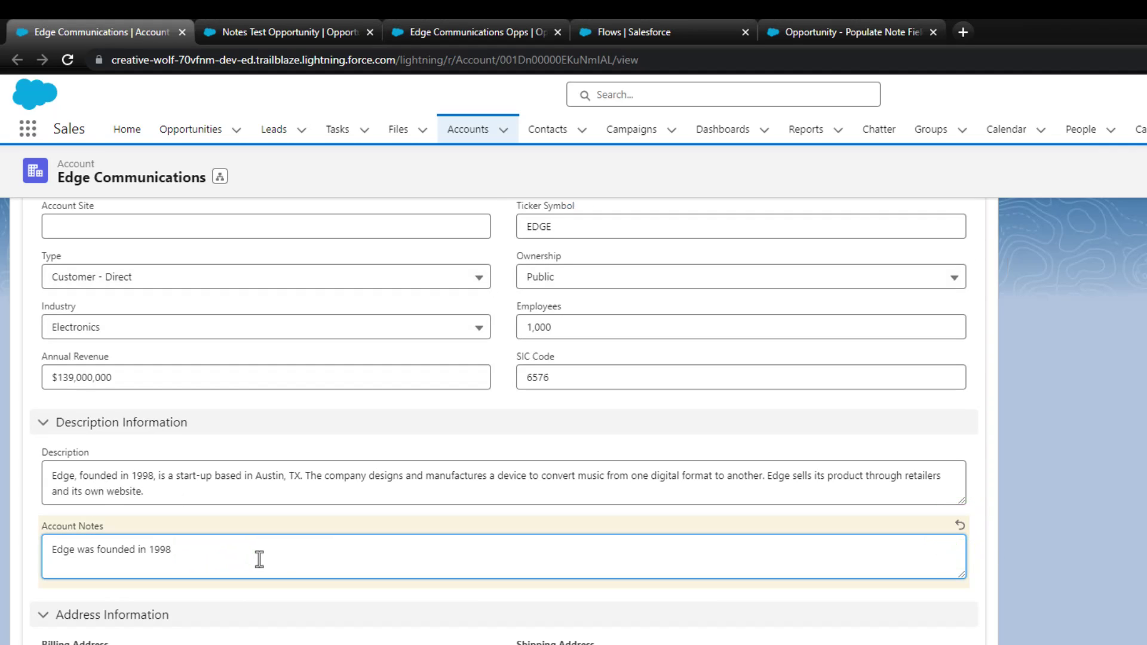
{"action": "type", "text": "BS UA"}
{"action": "key", "text": "BackSpace"}
{"action": "key", "text": "BackSpace"}
{"action": "key", "text": "BackSpace"}
{"action": "key", "text": "BackSpace"}
{"action": "key", "text": "BackSpace"}
{"action": "key", "text": "BackSpace"}
{"action": "type", "text": "and is based in Austin, TExa"}
{"action": "key", "text": "BackSpace"}
{"action": "key", "text": "BackSpace"}
{"action": "key", "text": "BackSpace"}
{"action": "type", "text": "exas."}
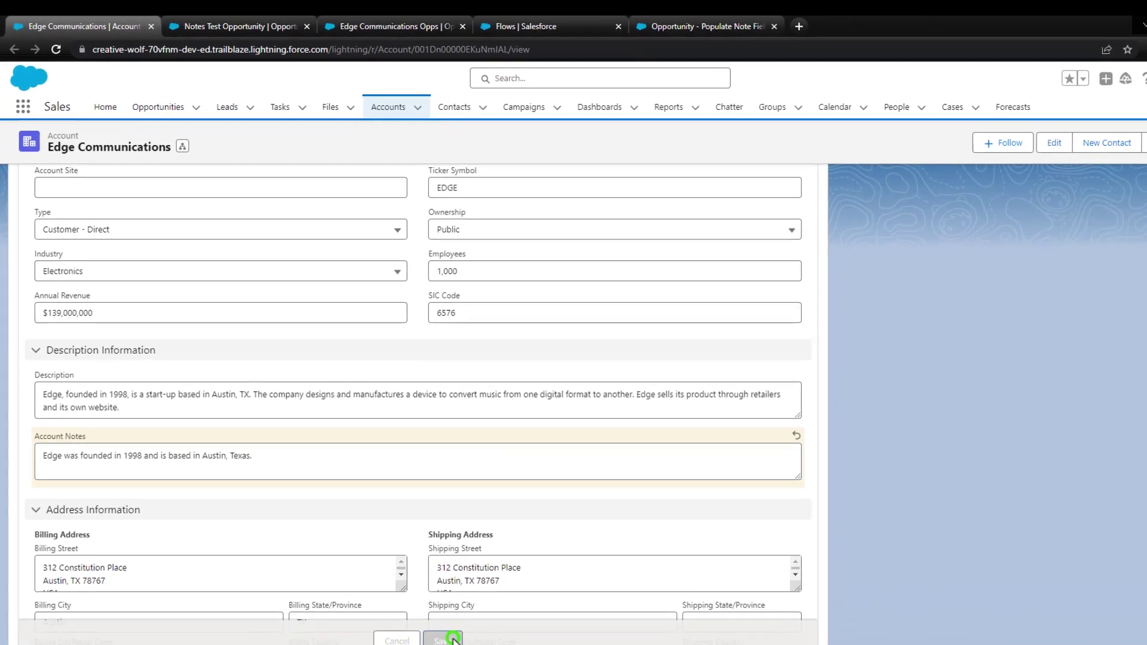
{"action": "left_click", "coordinate": [412, 583]}
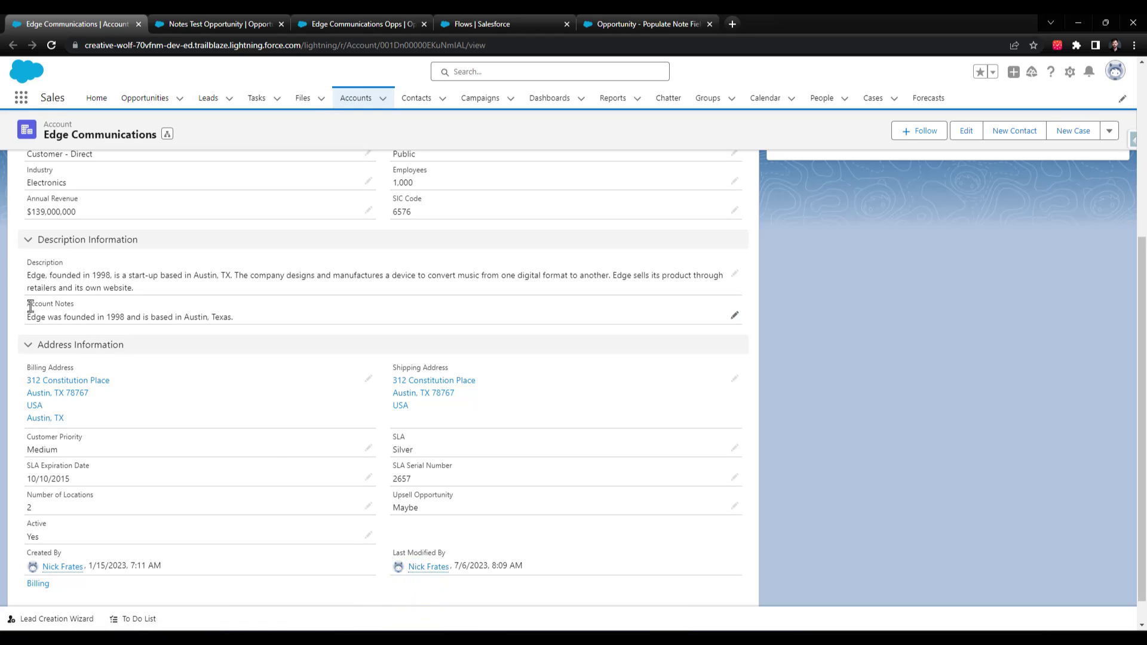
Refresh the Notes Test Opportunity and confirm its Account Notes still read 'Edge was founded in 1998.'
{"action": "left_click", "coordinate": [215, 23]}
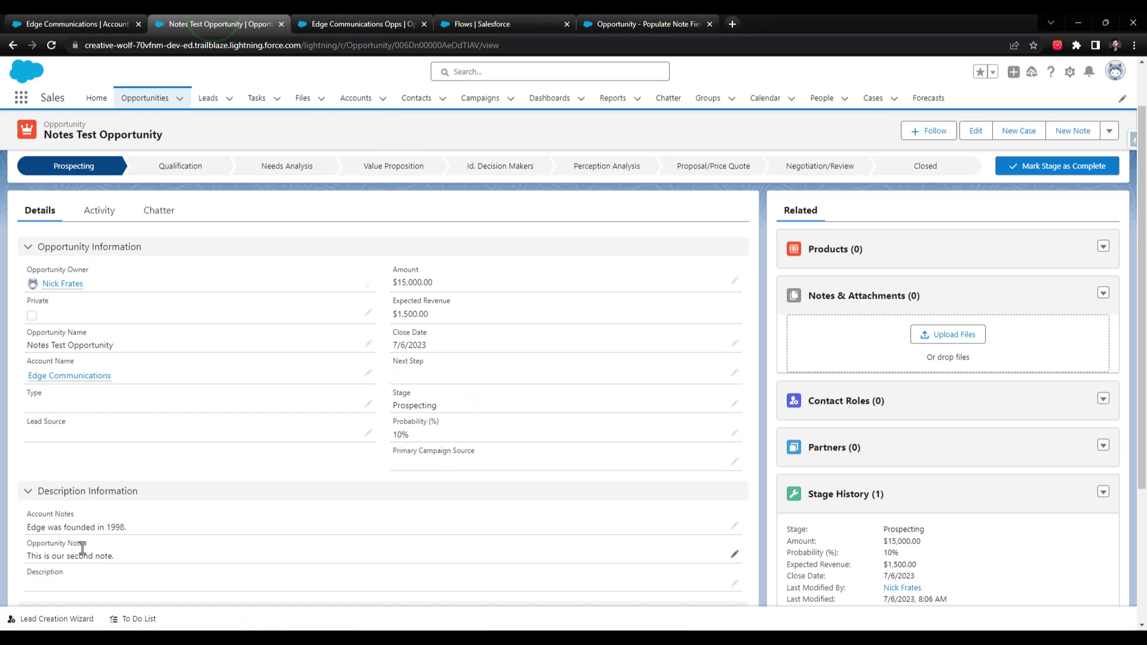
{"action": "left_click", "coordinate": [51, 45]}
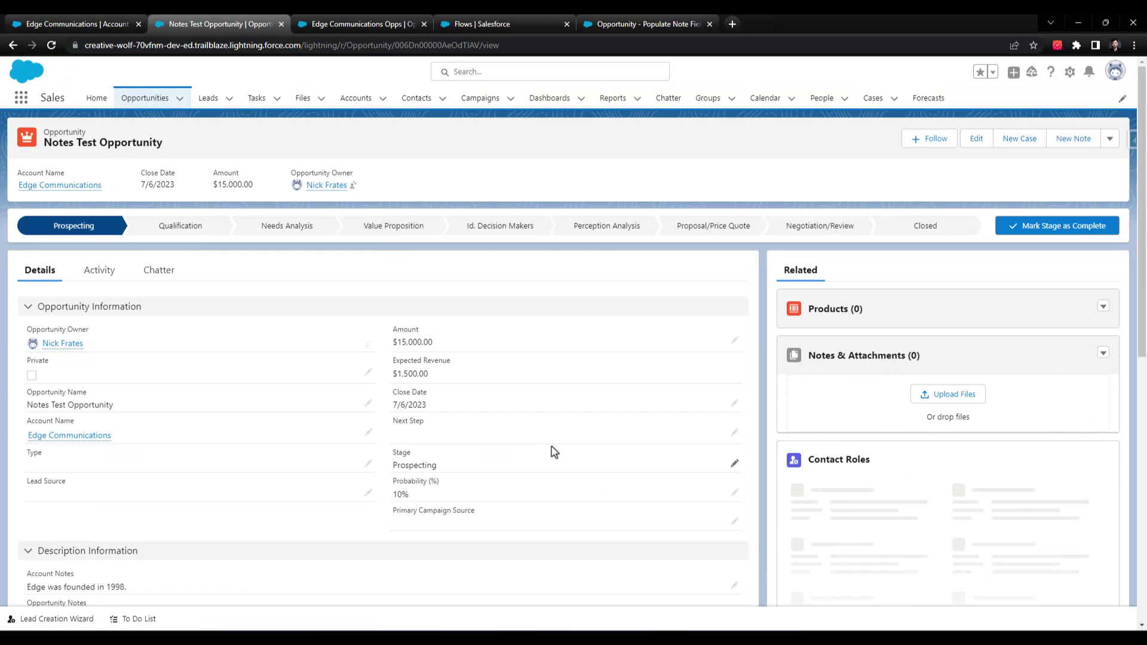
{"action": "scroll", "coordinate": [550, 446], "scroll_direction": "down", "scroll_amount": 1}
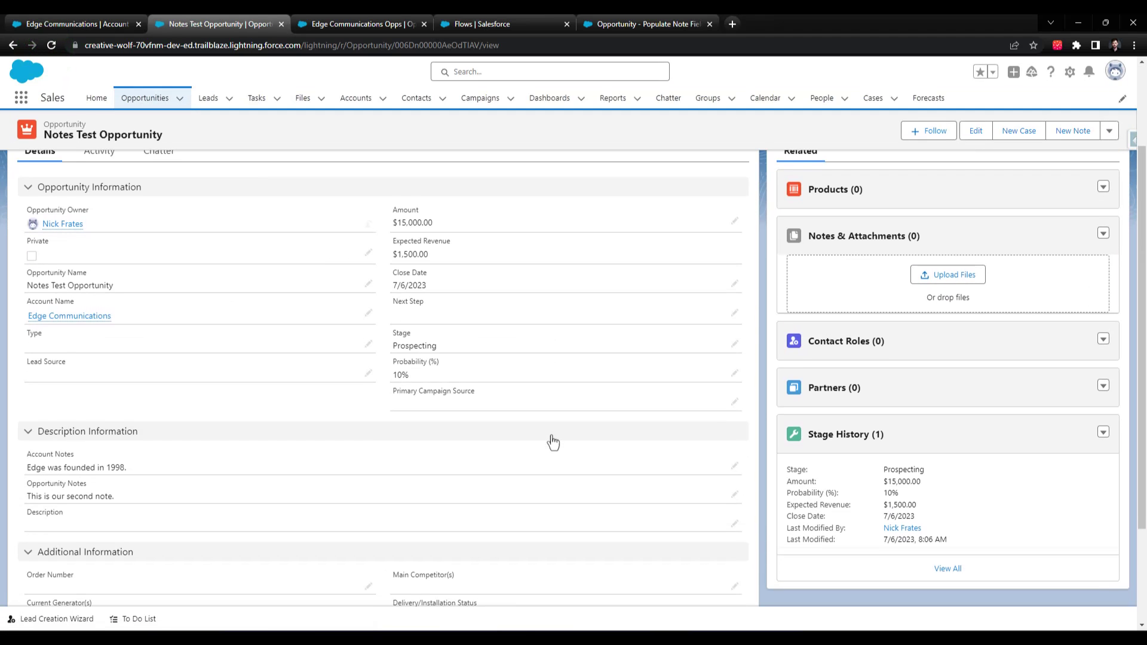
{"action": "left_click", "coordinate": [70, 24]}
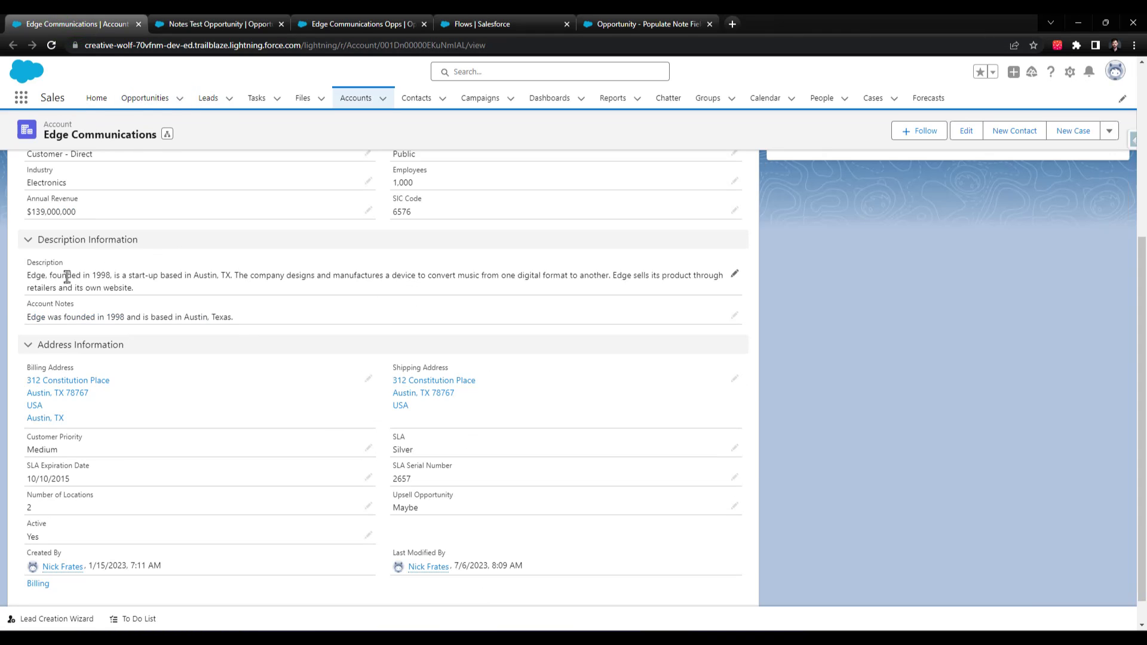
{"action": "scroll", "coordinate": [48, 375], "scroll_direction": "up", "scroll_amount": 1}
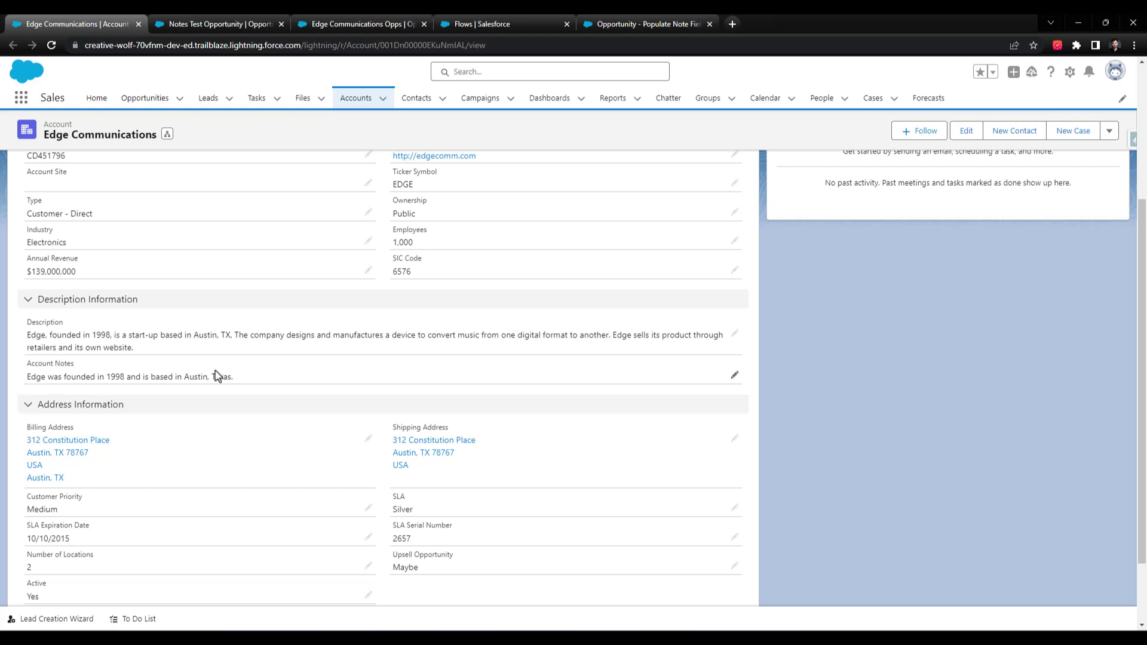
{"action": "left_click", "coordinate": [212, 24]}
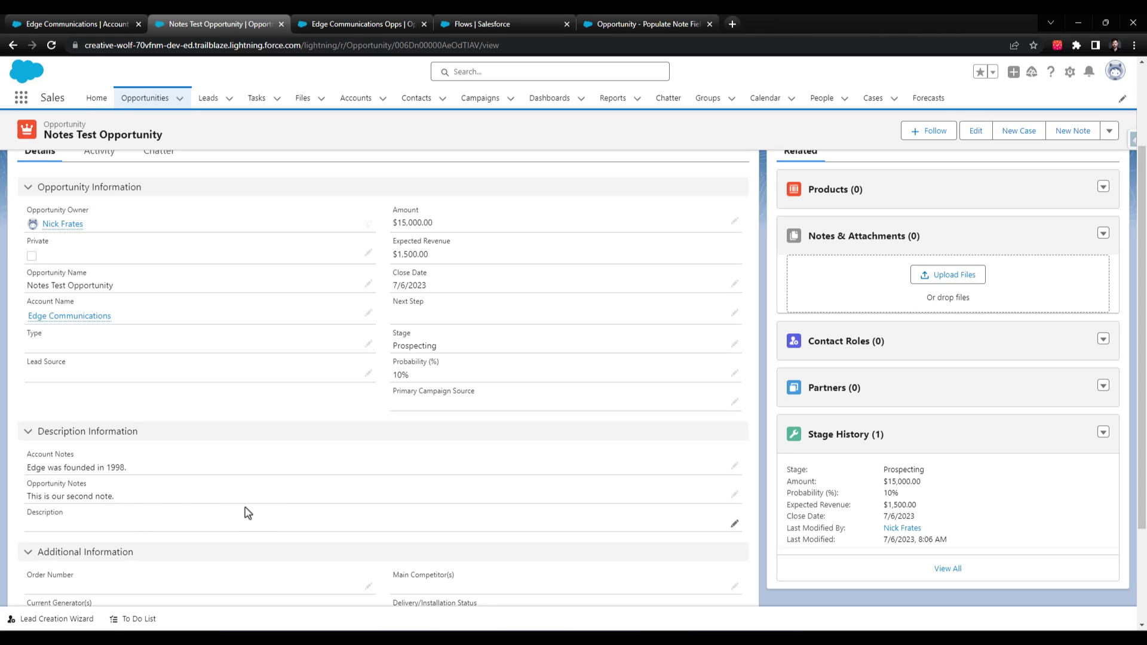
{"action": "scroll", "coordinate": [390, 529], "scroll_direction": "up", "scroll_amount": 1}
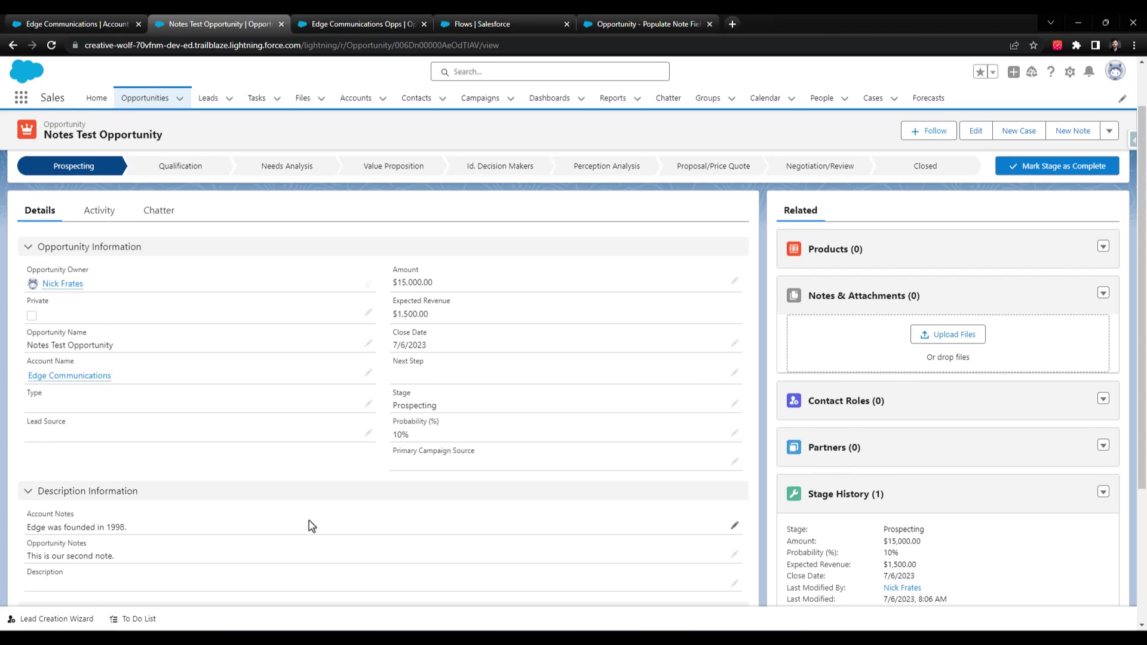
{"action": "scroll", "coordinate": [305, 521], "scroll_direction": "down", "scroll_amount": 1}
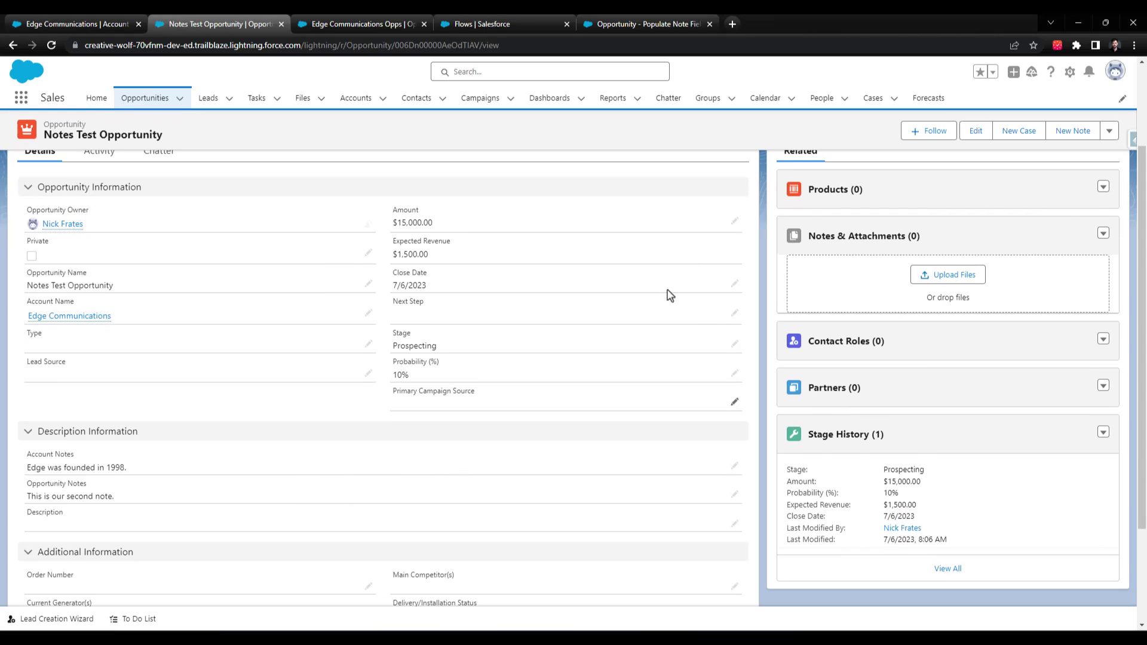
Go to the Flows list to begin a new flow
{"action": "left_click", "coordinate": [466, 24]}
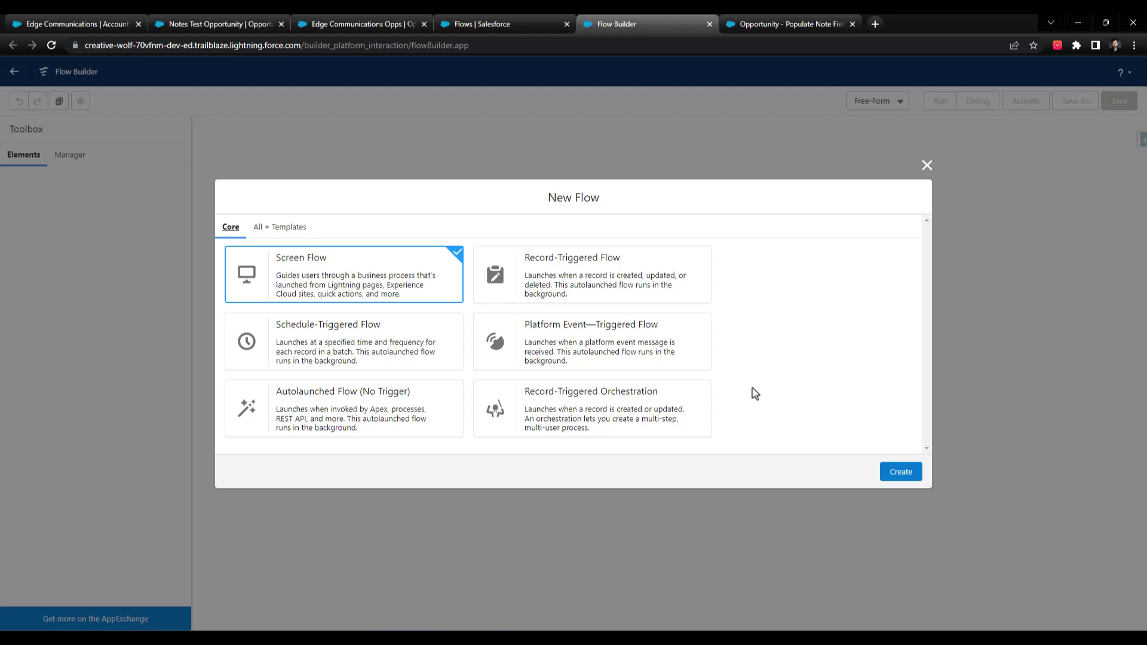
Create a record-triggered flow on the Account object that runs when a record is updated
{"action": "left_click", "coordinate": [598, 291]}
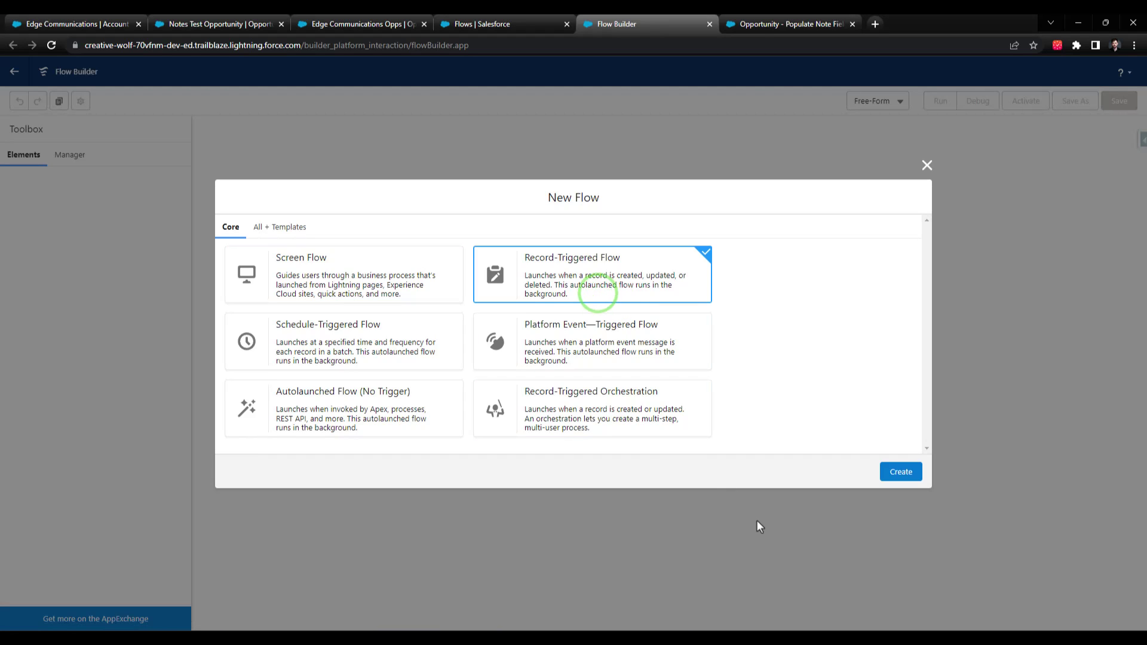
{"action": "left_click", "coordinate": [899, 473]}
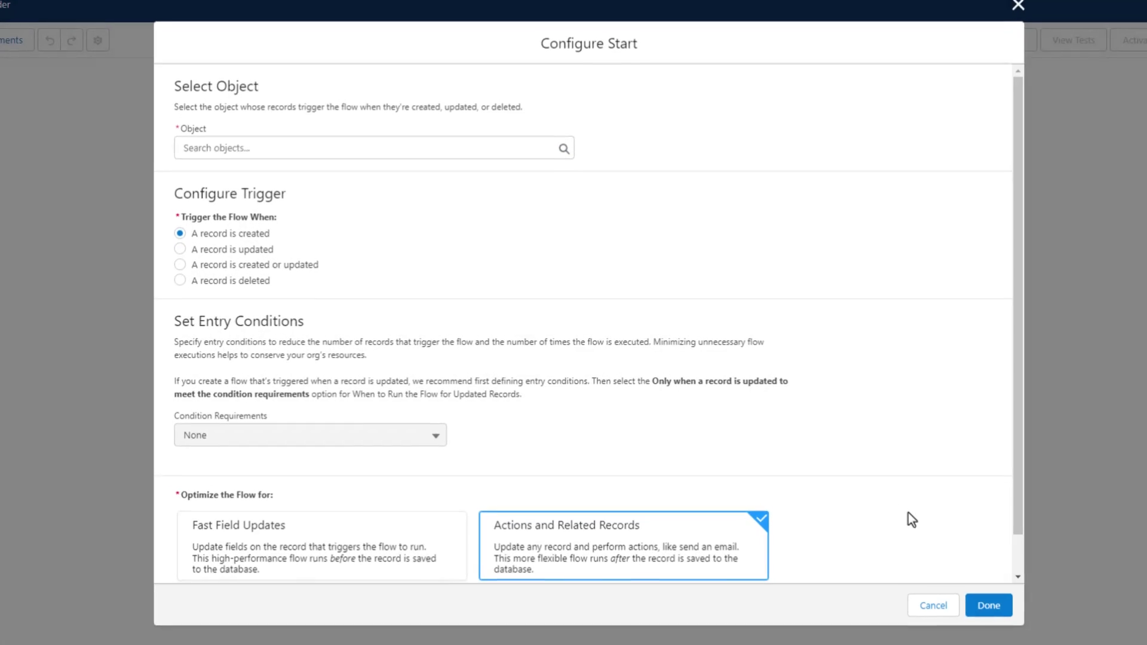
{"action": "type", "text": "Account"}
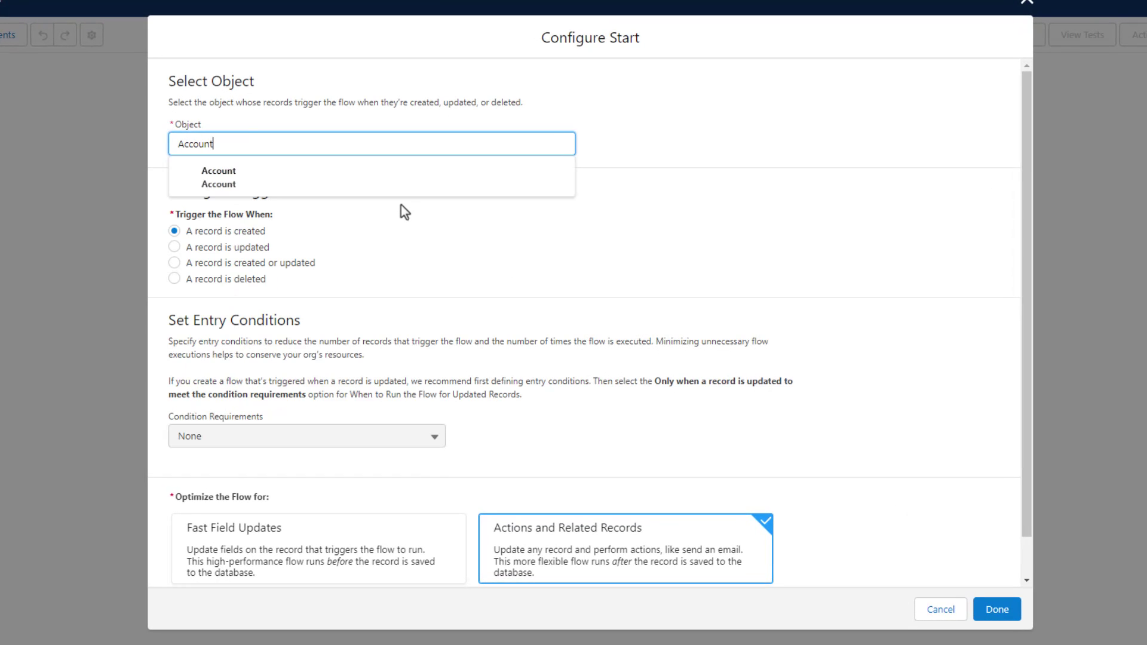
{"action": "left_click", "coordinate": [379, 176]}
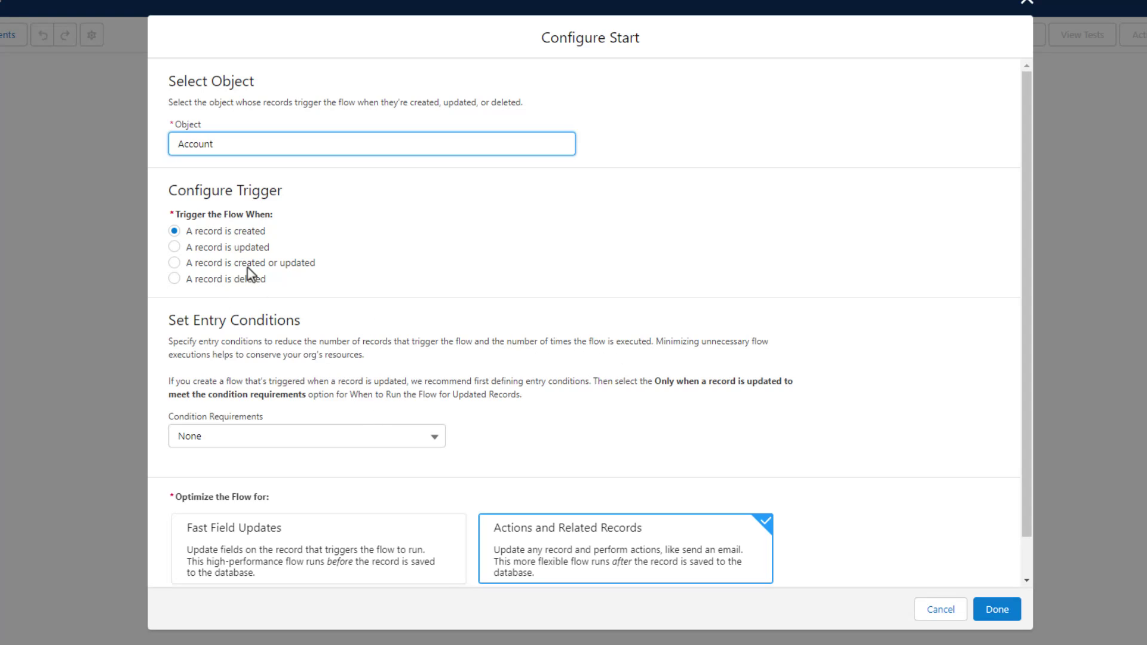
{"action": "left_click", "coordinate": [206, 246]}
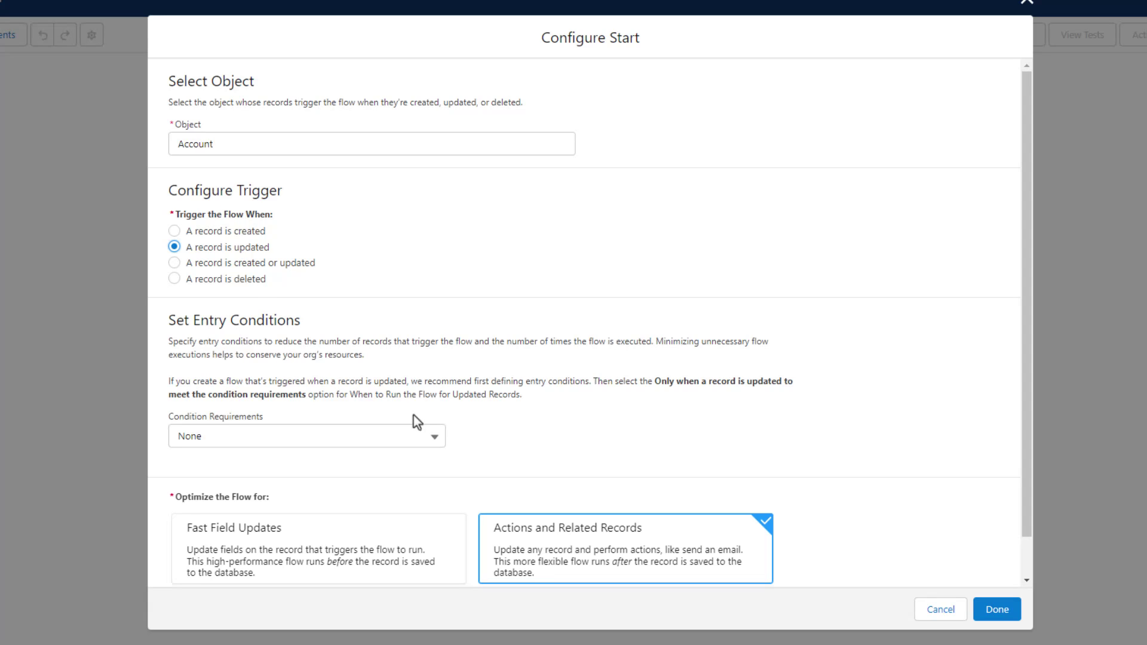
Require all conditions and add the entry condition Account_Notes__c Is Changed = True
{"action": "left_click", "coordinate": [307, 436]}
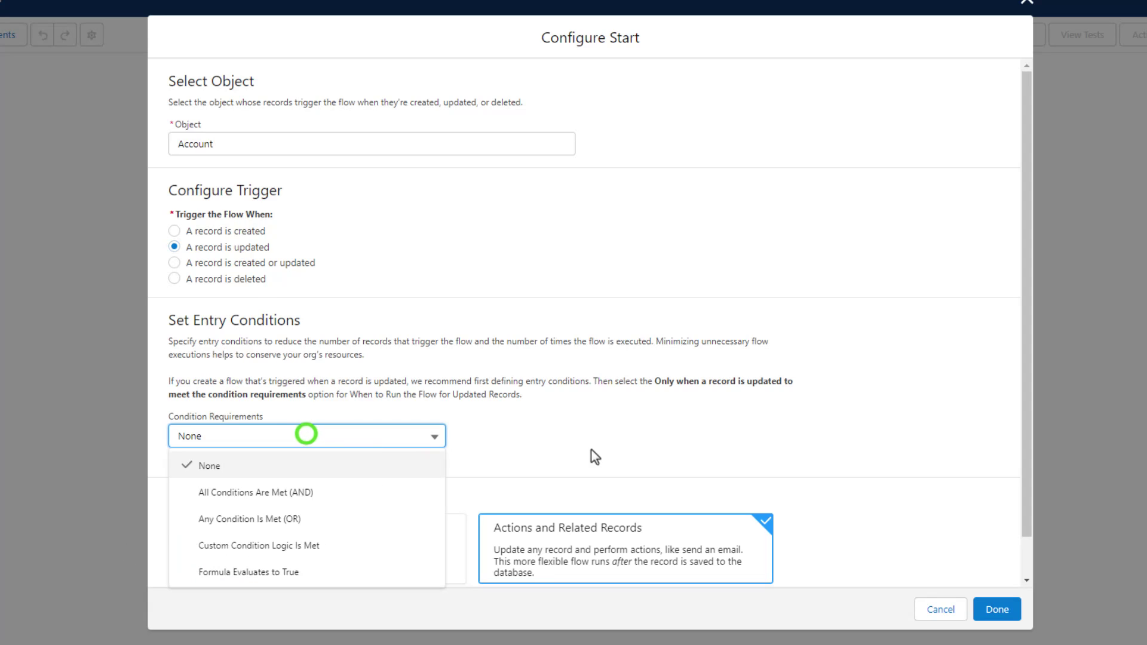
{"action": "left_click", "coordinate": [222, 491]}
{"action": "scroll", "coordinate": [418, 404], "scroll_direction": "down", "scroll_amount": 3}
{"action": "left_click", "coordinate": [297, 346]}
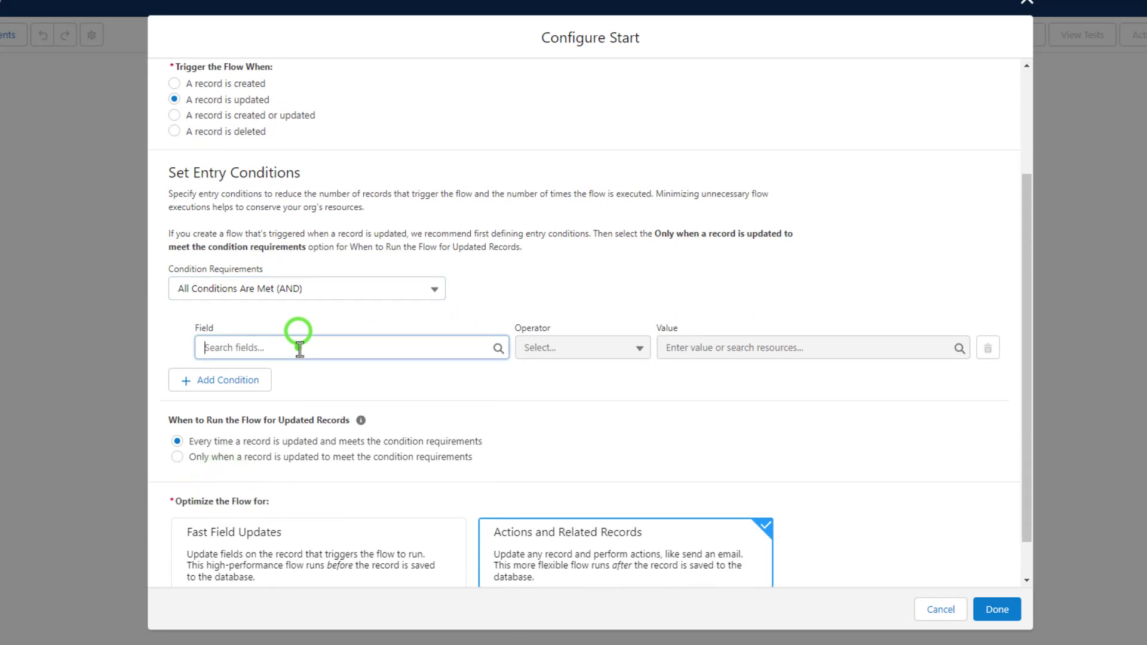
{"action": "left_click", "coordinate": [317, 378]}
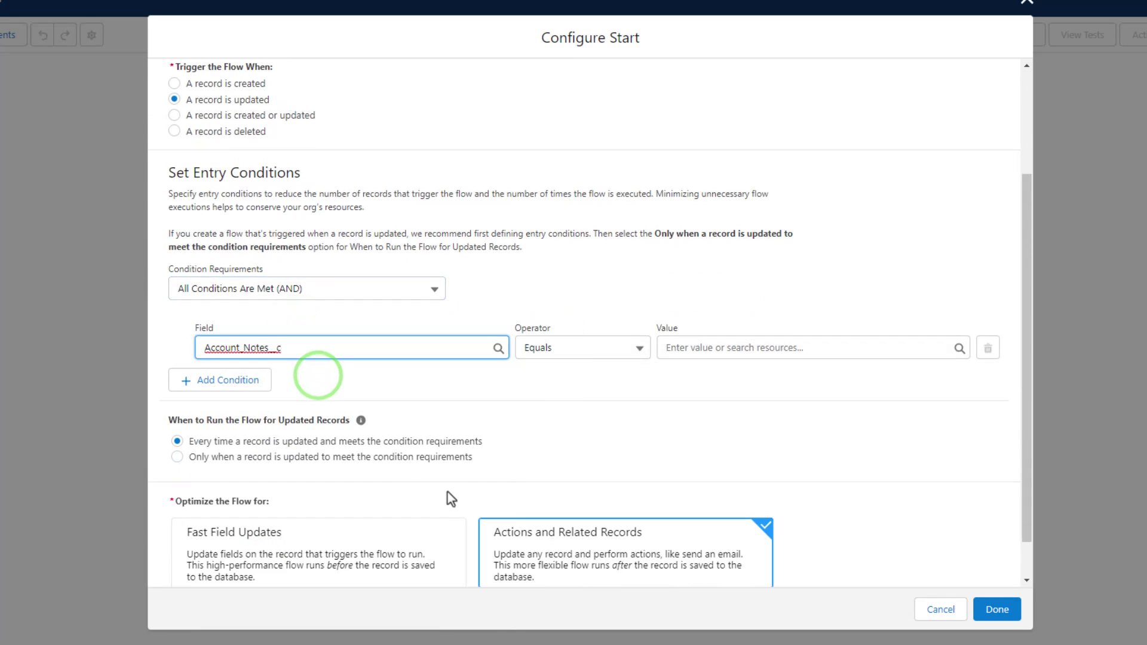
{"action": "left_click", "coordinate": [596, 353]}
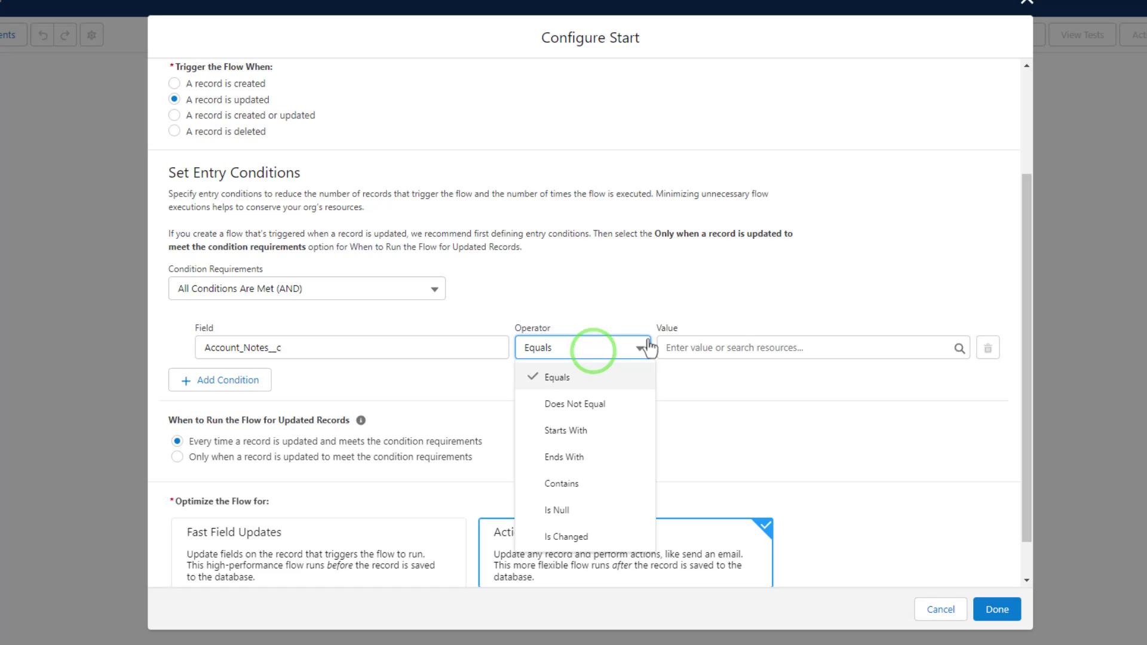
{"action": "left_click", "coordinate": [639, 535]}
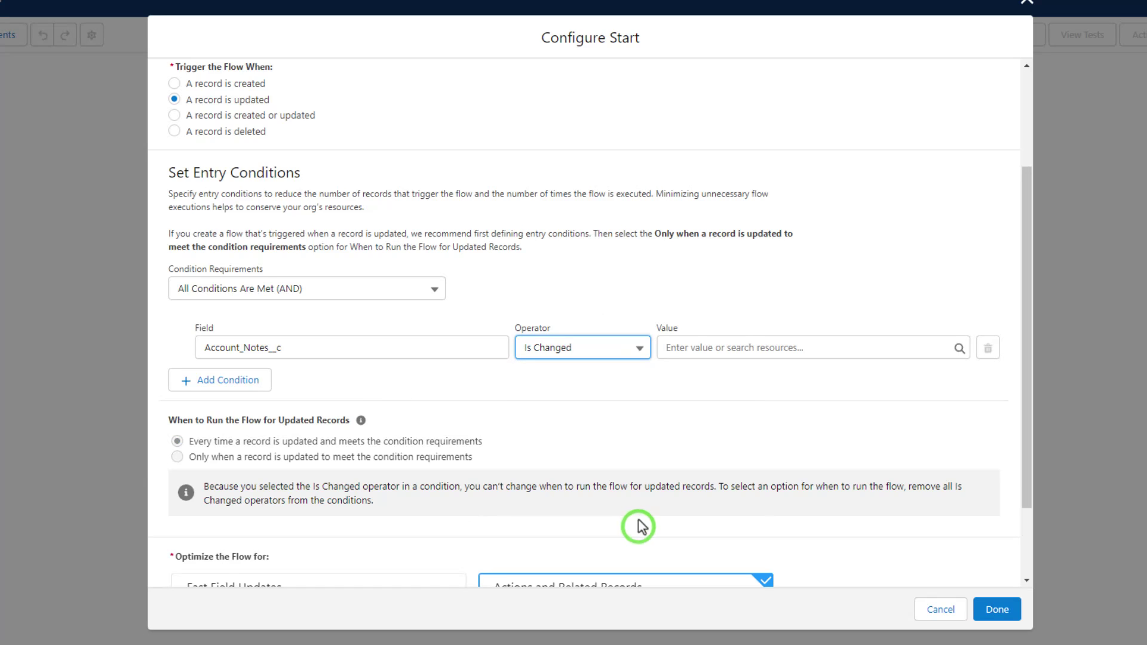
{"action": "left_click", "coordinate": [750, 289]}
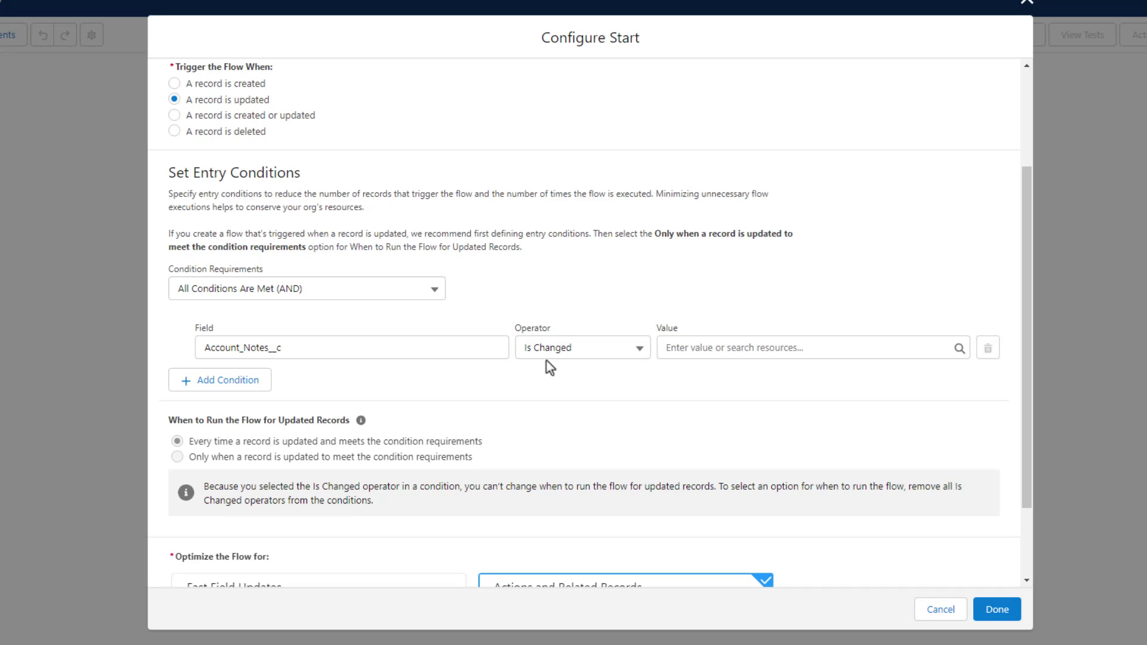
{"action": "left_click", "coordinate": [794, 345]}
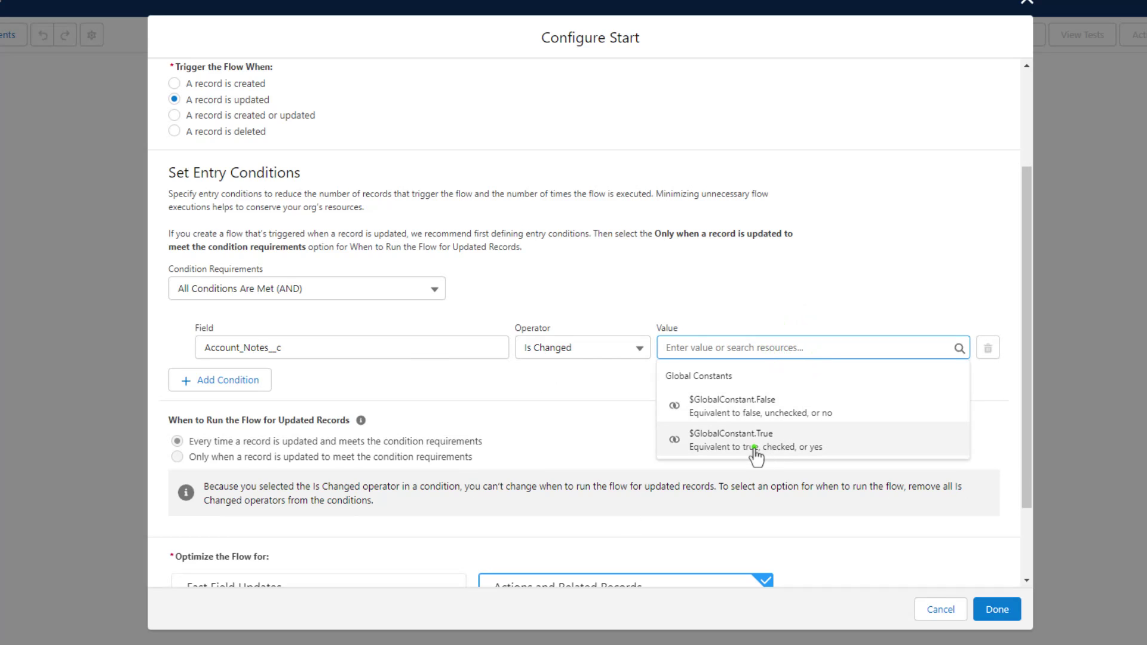
{"action": "left_click", "coordinate": [752, 449]}
{"action": "scroll", "coordinate": [719, 431], "scroll_direction": "down", "scroll_amount": 1}
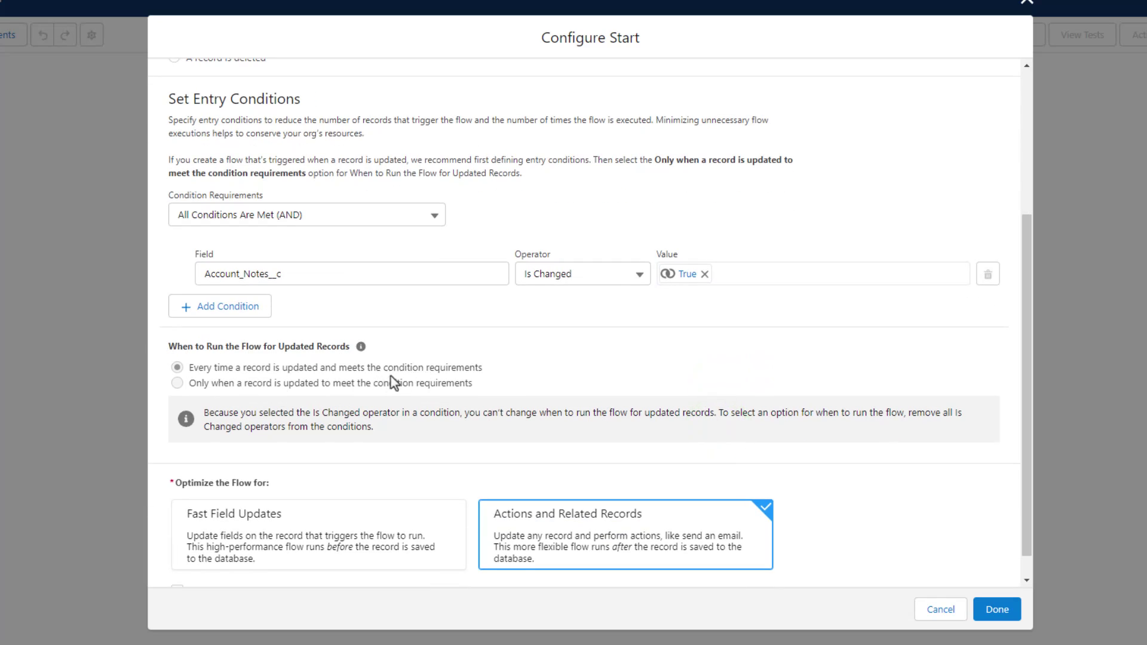
{"action": "scroll", "coordinate": [428, 372], "scroll_direction": "down", "scroll_amount": 1}
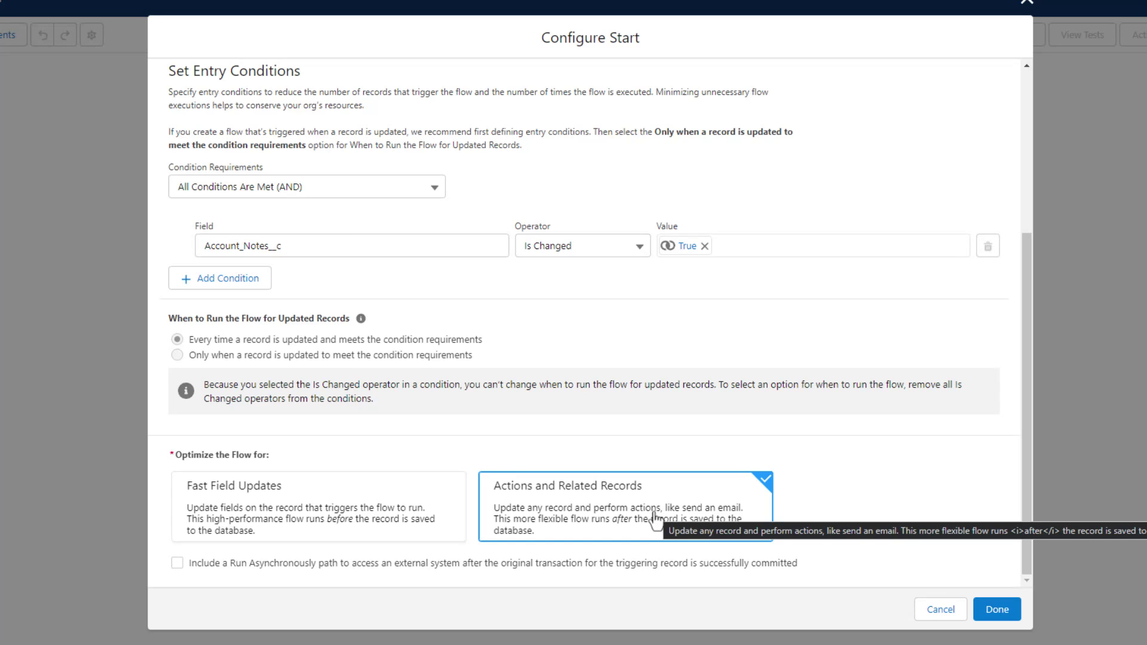
Confirm the start settings and save the flow as 'Account - Account Notes Updates Opps'
{"action": "left_click", "coordinate": [995, 608]}
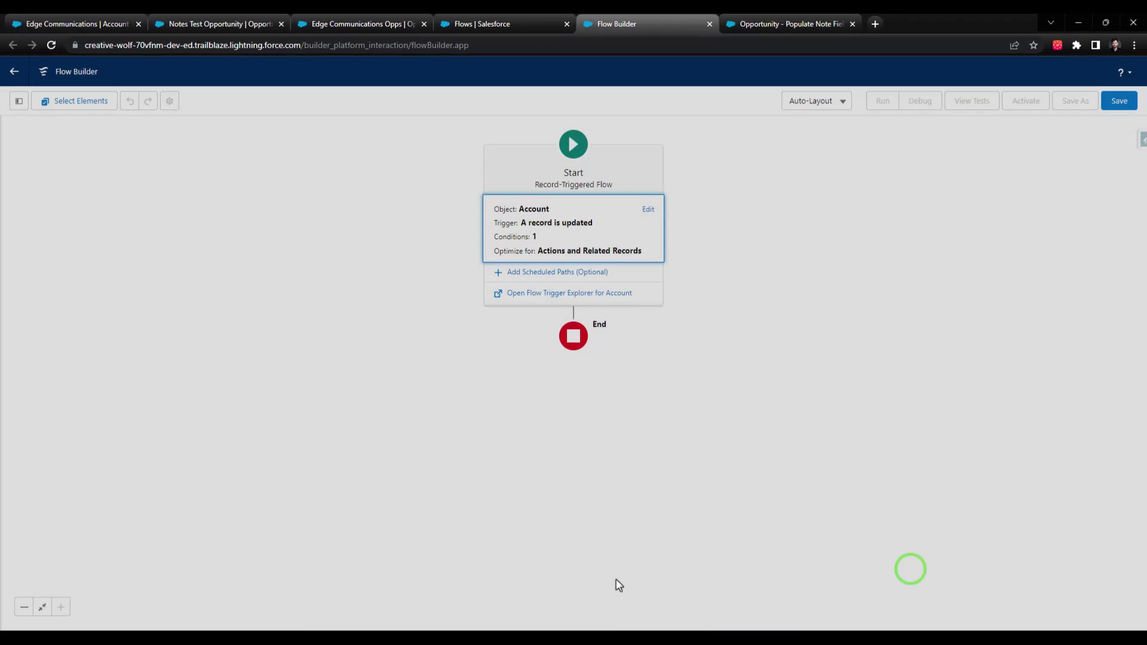
{"action": "left_click_drag", "start_coordinate": [712, 384], "coordinate": [704, 409]}
{"action": "left_click", "coordinate": [1119, 100]}
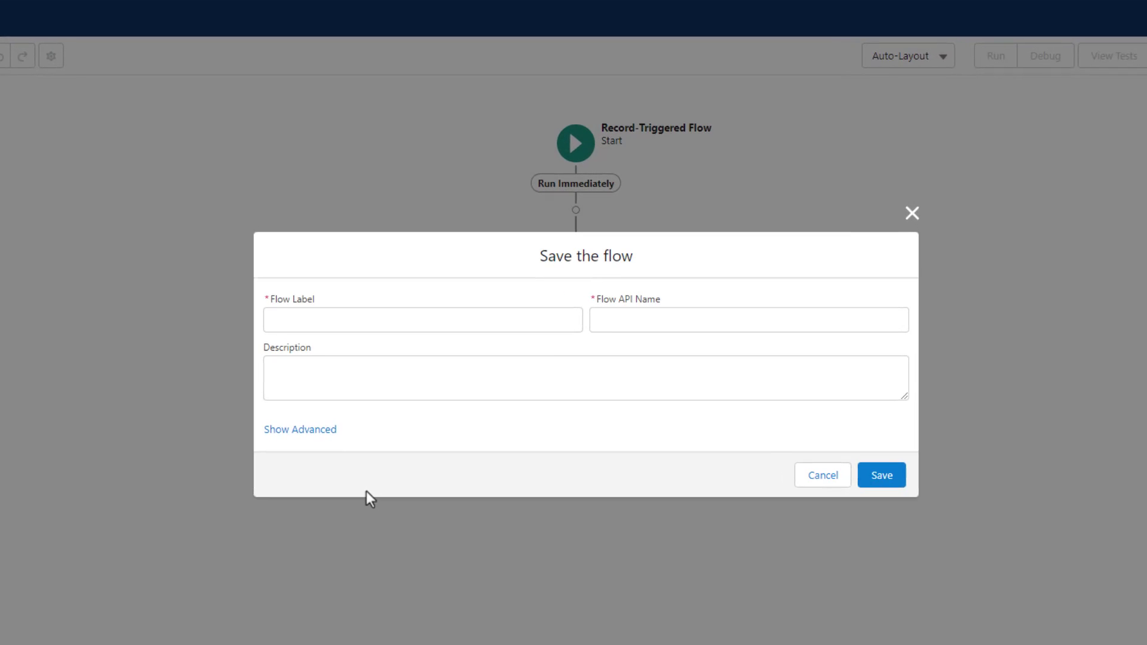
{"action": "left_click", "coordinate": [318, 322]}
{"action": "type", "text": "A"}
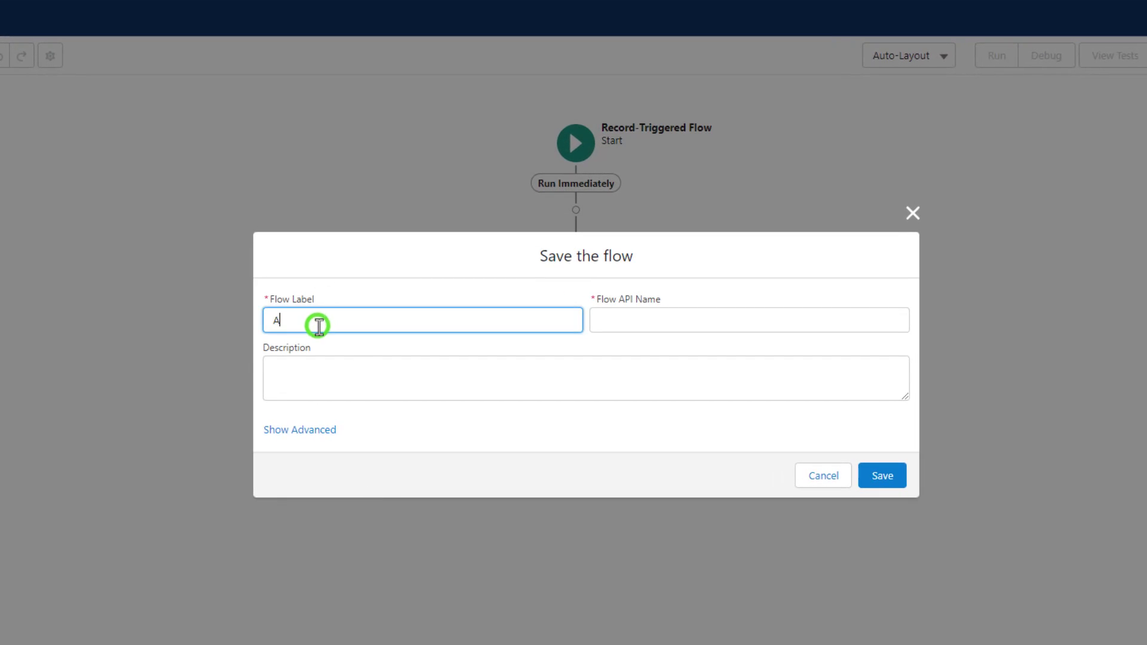
{"action": "type", "text": "ccount - Account Notes Upda"}
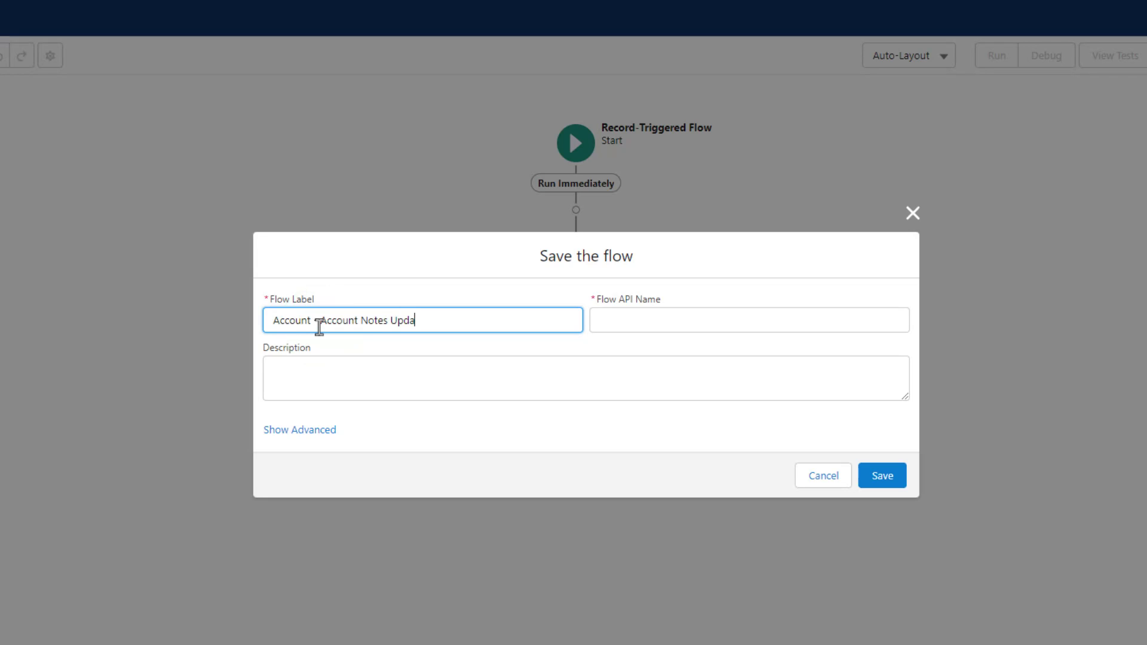
{"action": "type", "text": "tes Opps"}
{"action": "key", "text": "Tab"}
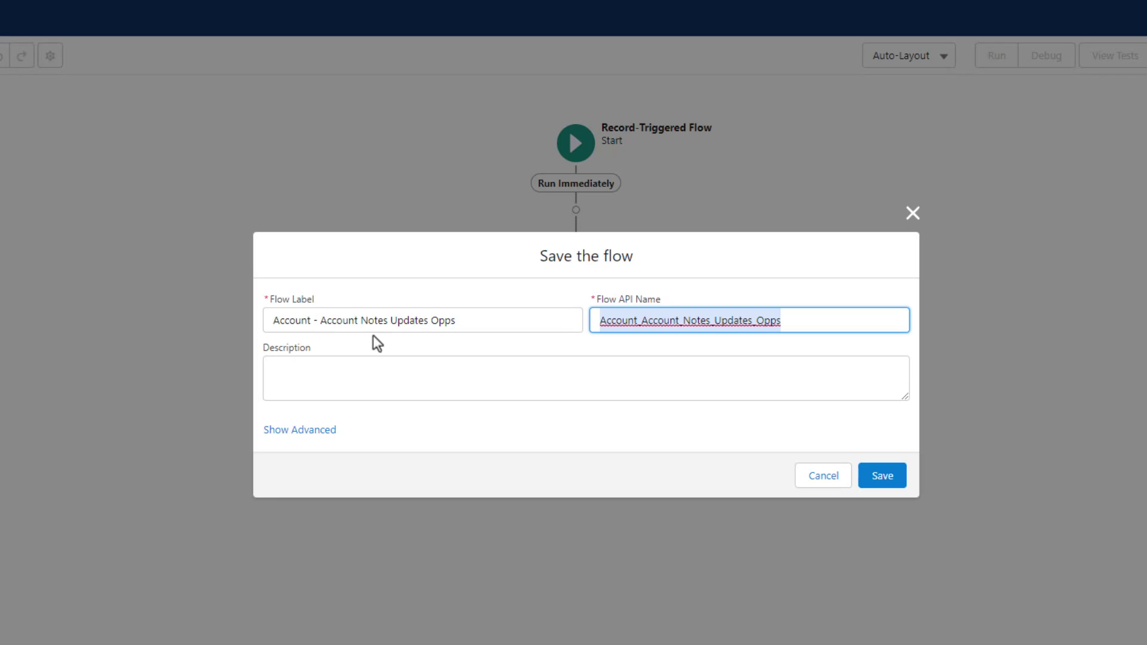
{"action": "left_click", "coordinate": [883, 482]}
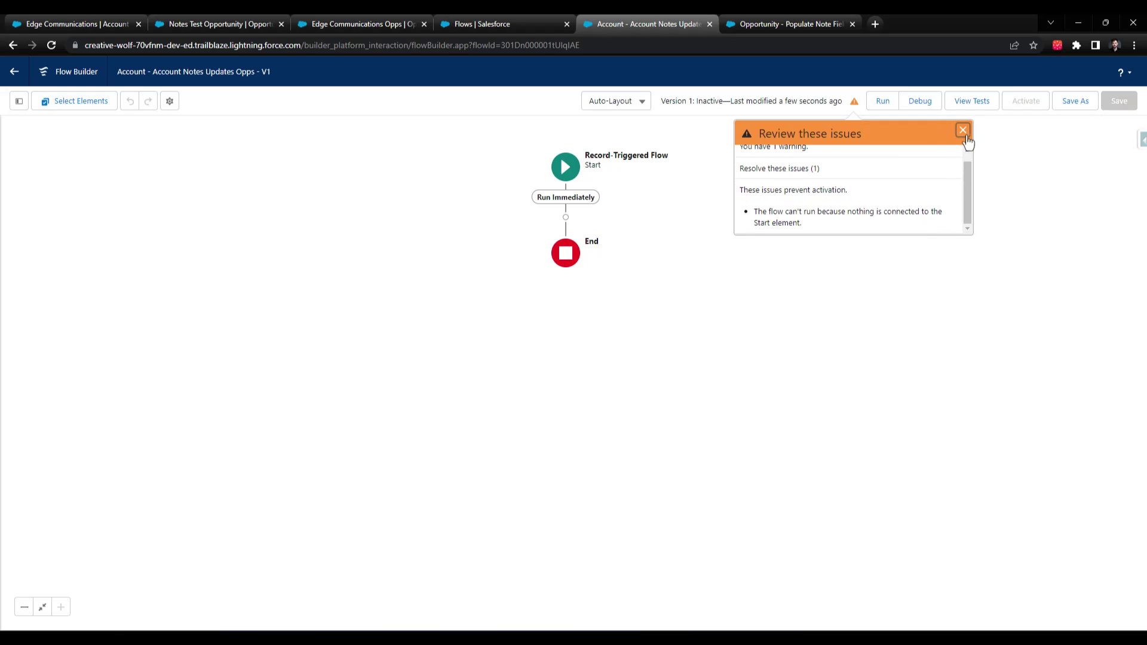
Close the activation issues panel and reposition the Start-to-End diagram on the canvas
{"action": "left_click", "coordinate": [963, 130]}
{"action": "left_click_drag", "start_coordinate": [771, 197], "coordinate": [750, 245]}
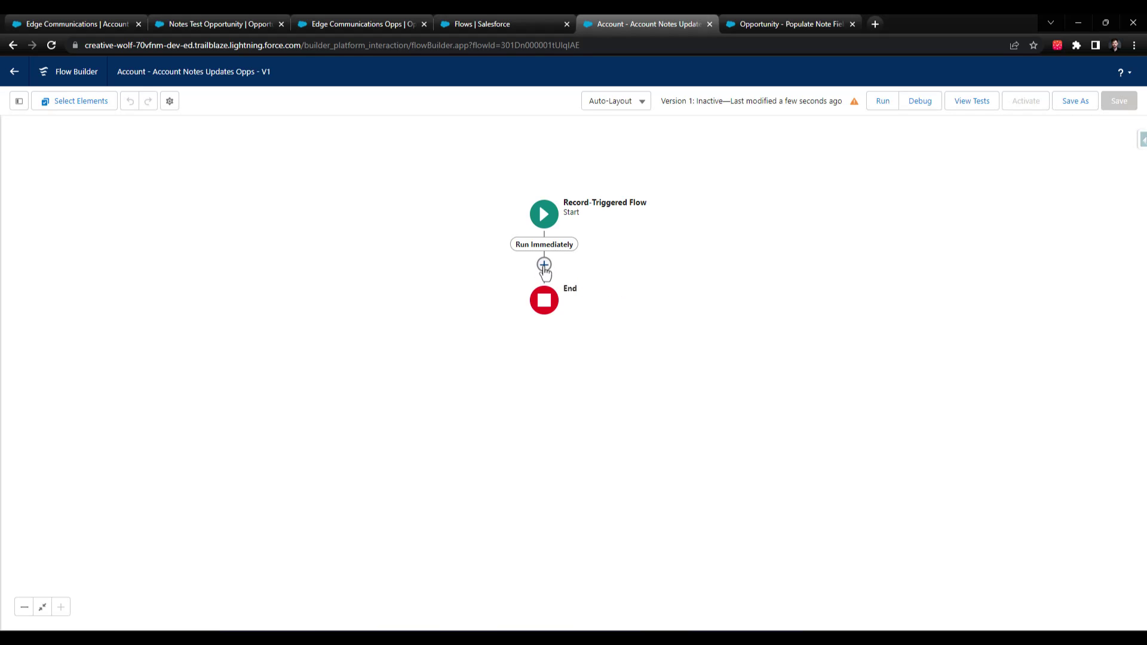
Add an Update Related Records element after Run Immediately, labelled 'Update Opportunities'
{"action": "left_click", "coordinate": [544, 265]}
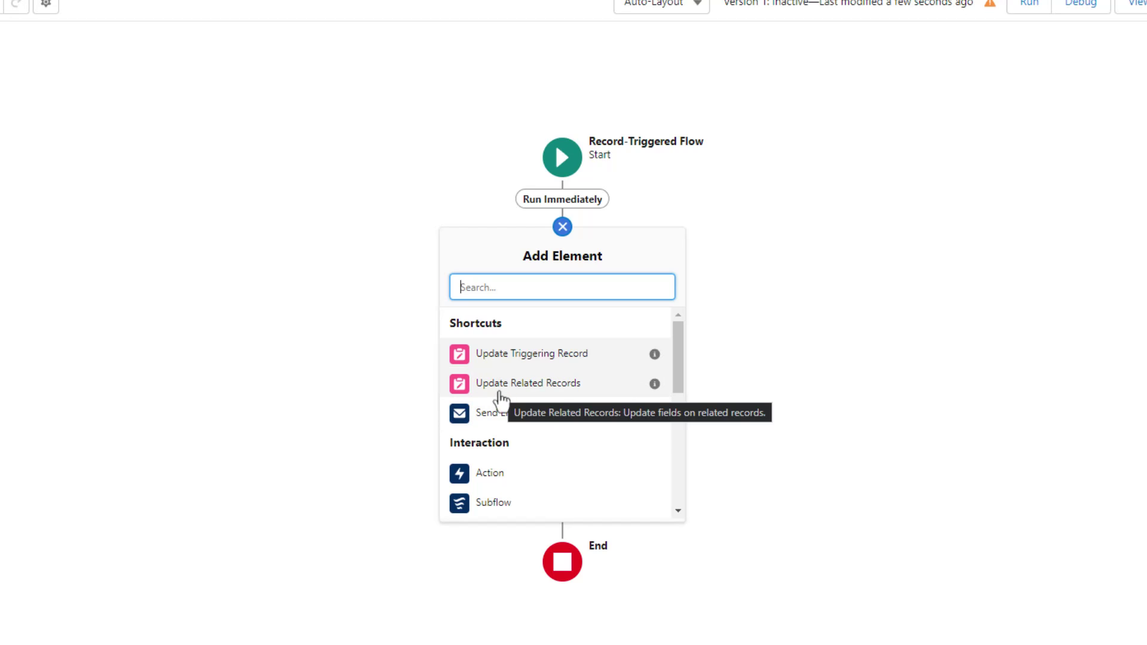
{"action": "left_click", "coordinate": [499, 391]}
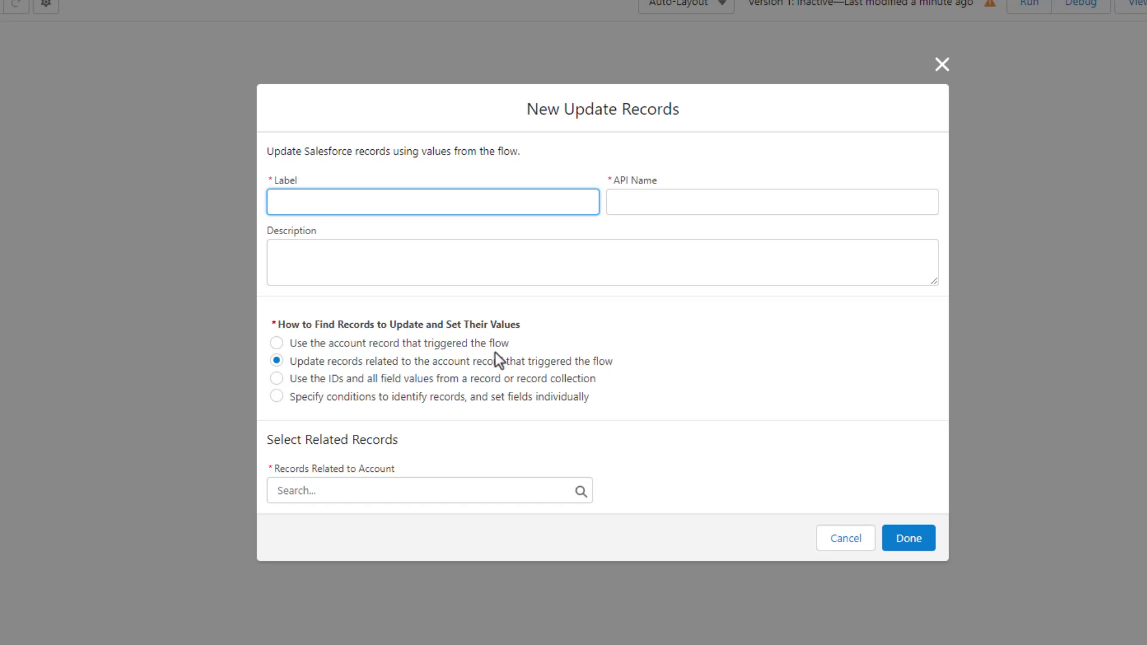
{"action": "left_click", "coordinate": [376, 198]}
{"action": "type", "text": "Update Opportunities"}
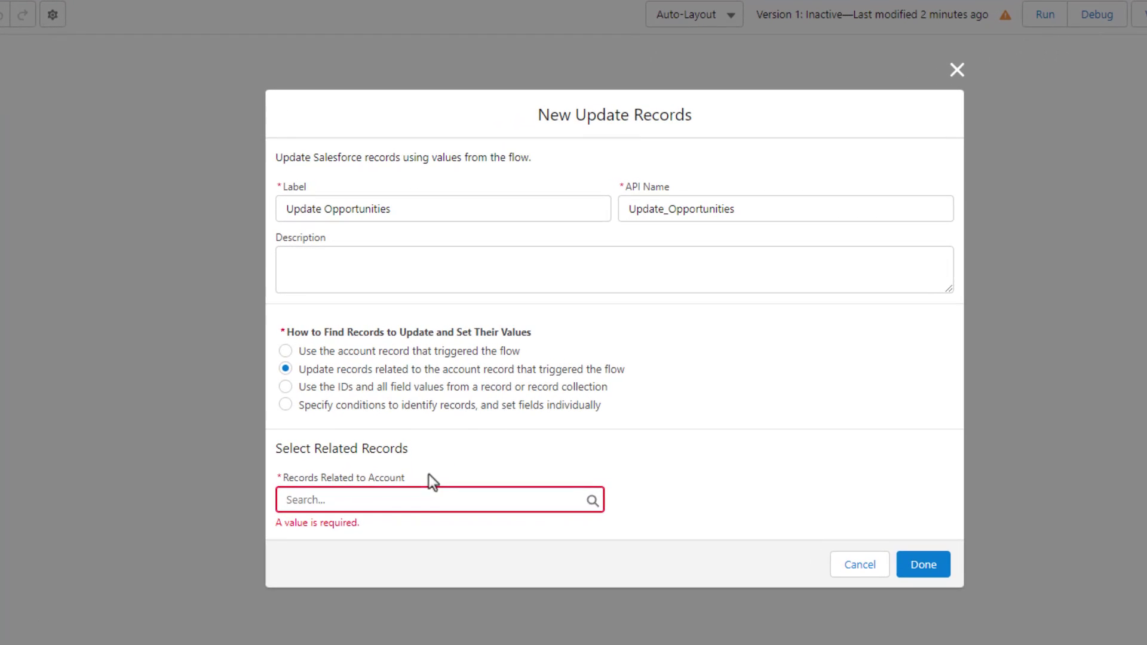
Browse the triggering account's ($Record) fields and related records for the records to update
{"action": "left_click", "coordinate": [422, 501]}
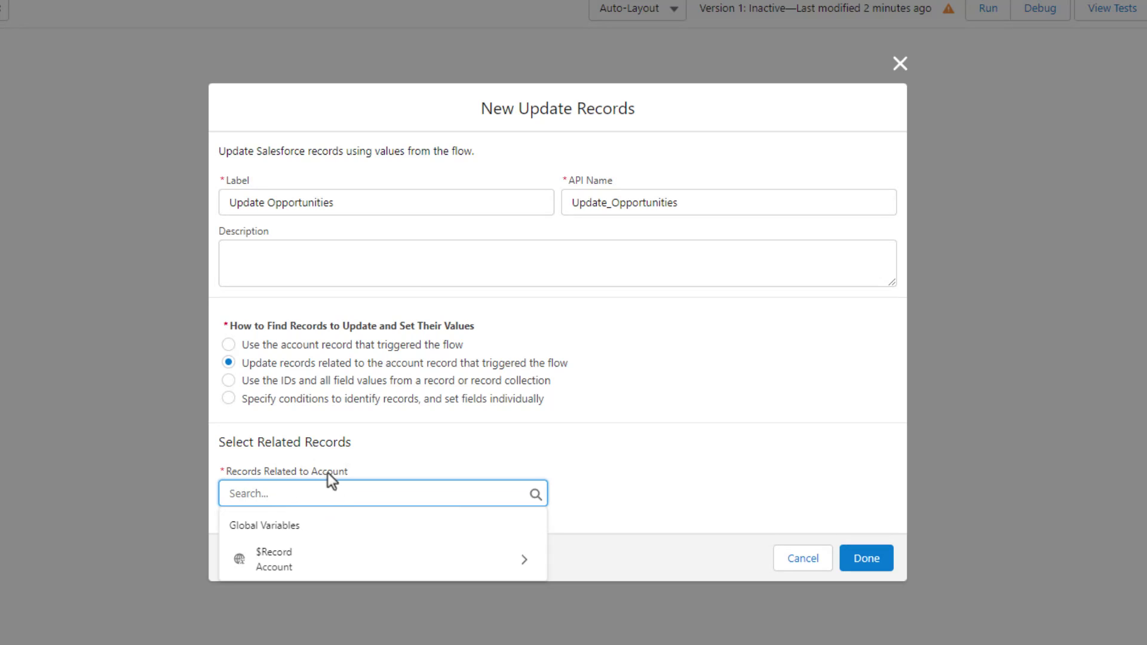
{"action": "left_click", "coordinate": [357, 560]}
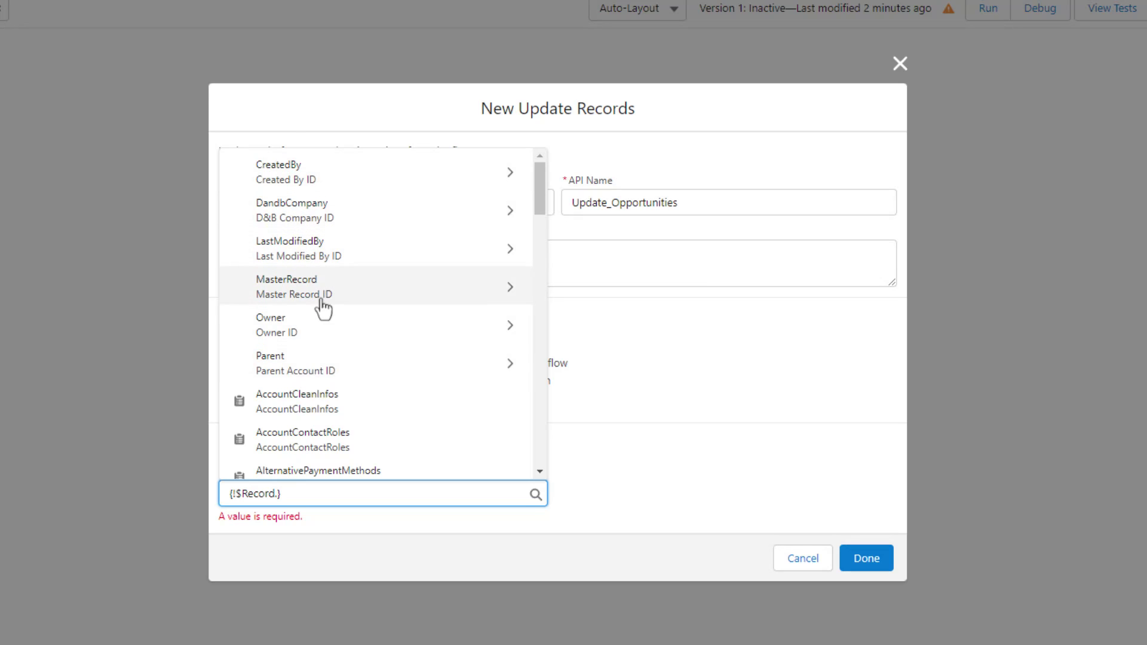
{"action": "scroll", "coordinate": [366, 282], "scroll_direction": "down", "scroll_amount": 3}
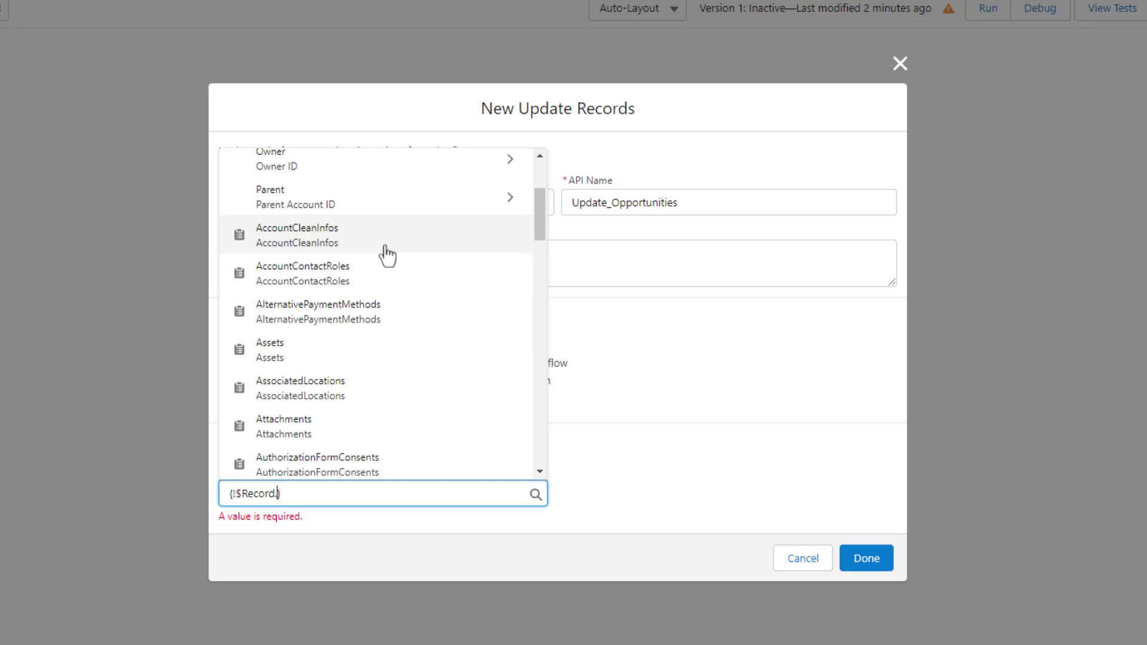
{"action": "scroll", "coordinate": [397, 347], "scroll_direction": "down", "scroll_amount": 5}
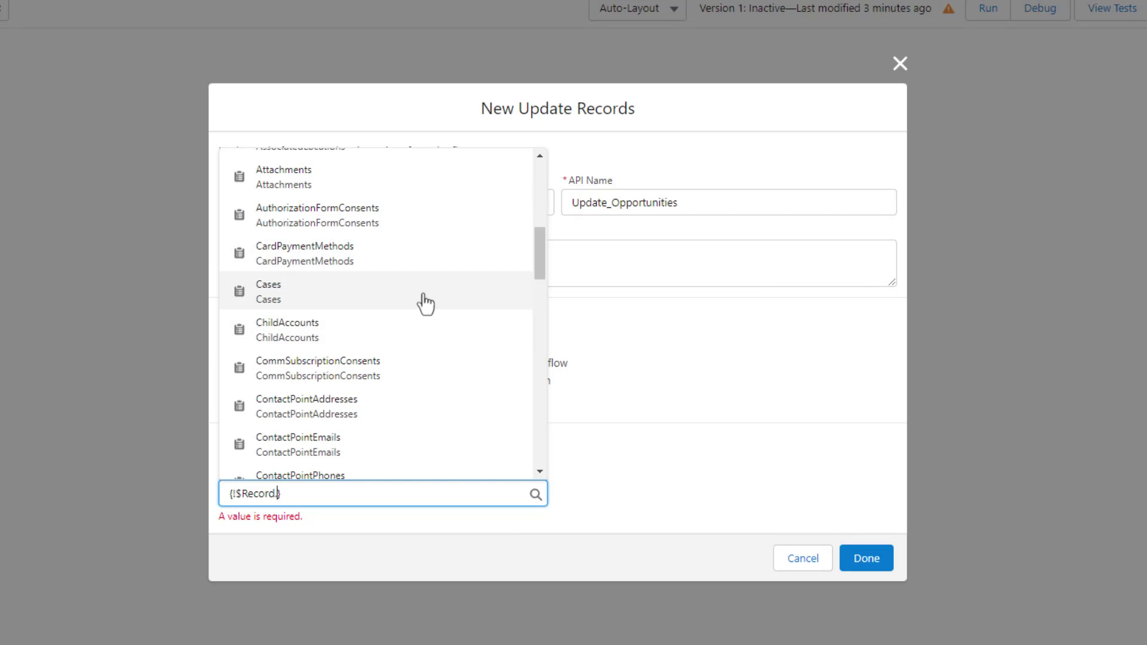
{"action": "scroll", "coordinate": [425, 304], "scroll_direction": "down", "scroll_amount": 2}
{"action": "scroll", "coordinate": [425, 305], "scroll_direction": "down", "scroll_amount": 2}
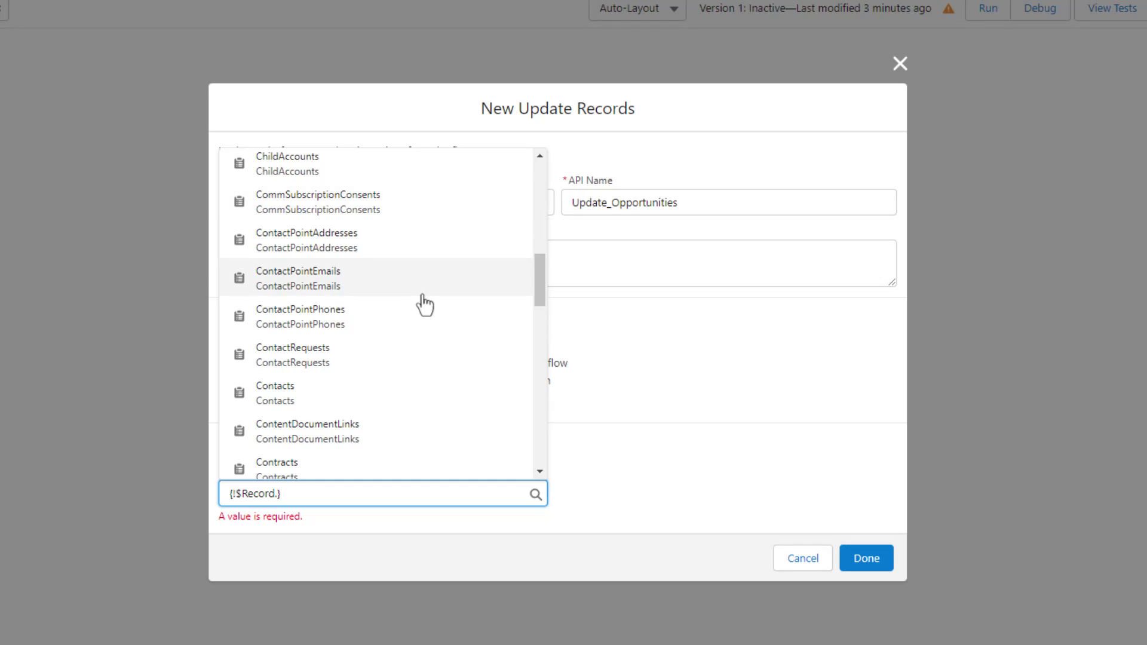
{"action": "scroll", "coordinate": [424, 316], "scroll_direction": "down", "scroll_amount": 1}
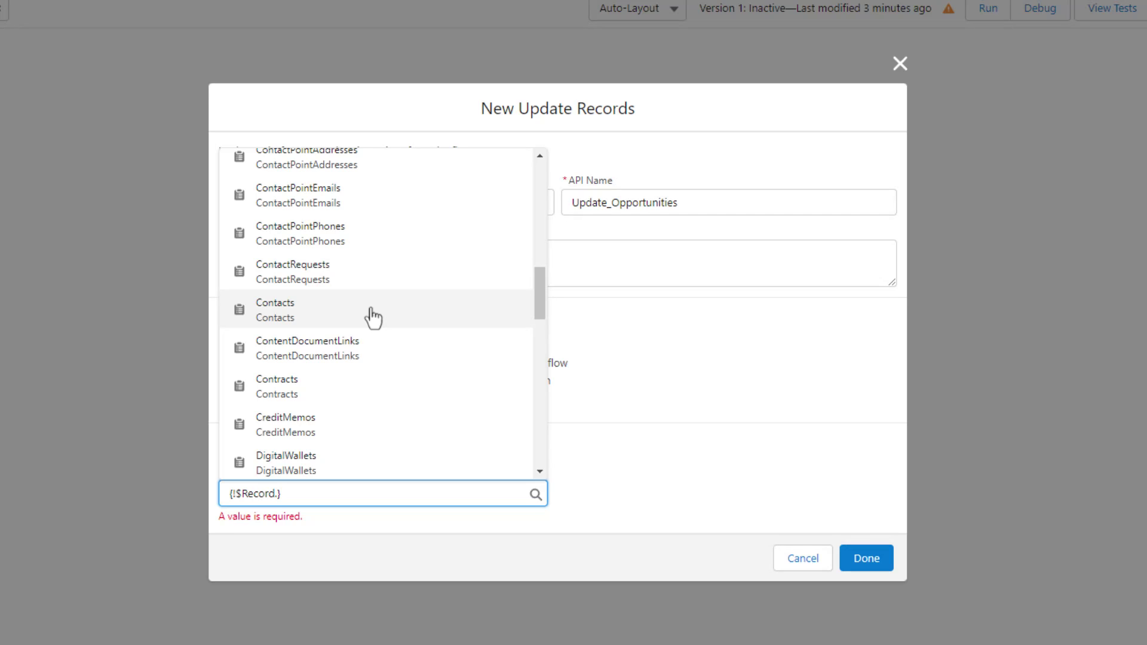
{"action": "scroll", "coordinate": [418, 334], "scroll_direction": "down", "scroll_amount": 1}
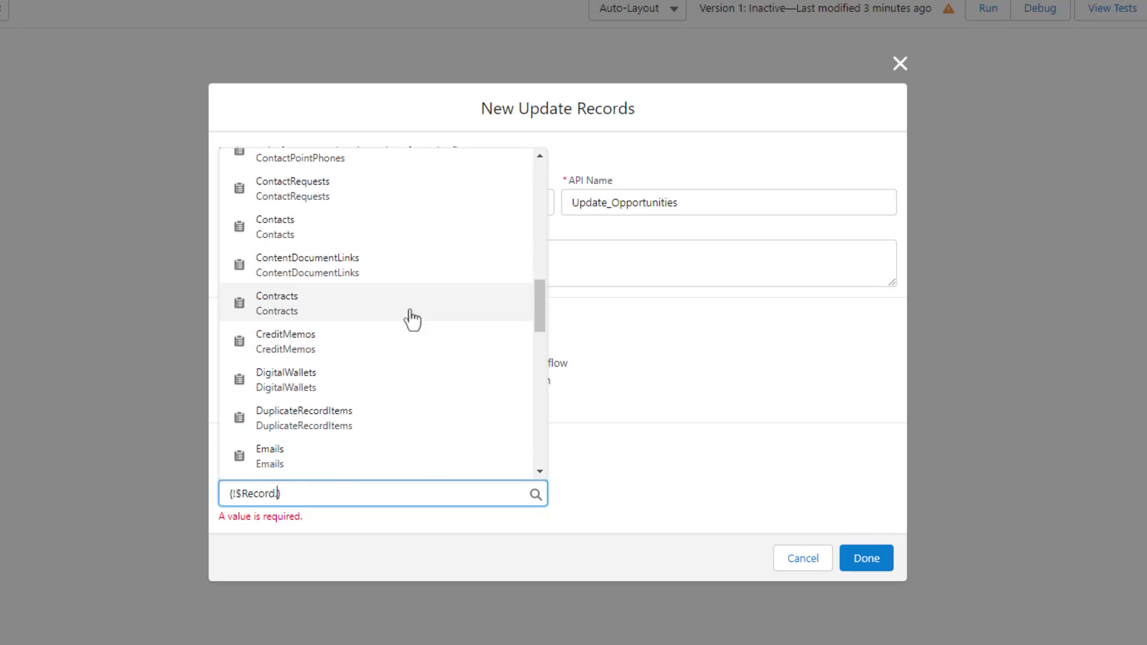
{"action": "scroll", "coordinate": [385, 236], "scroll_direction": "down", "scroll_amount": 1}
{"action": "scroll", "coordinate": [386, 236], "scroll_direction": "down", "scroll_amount": 2}
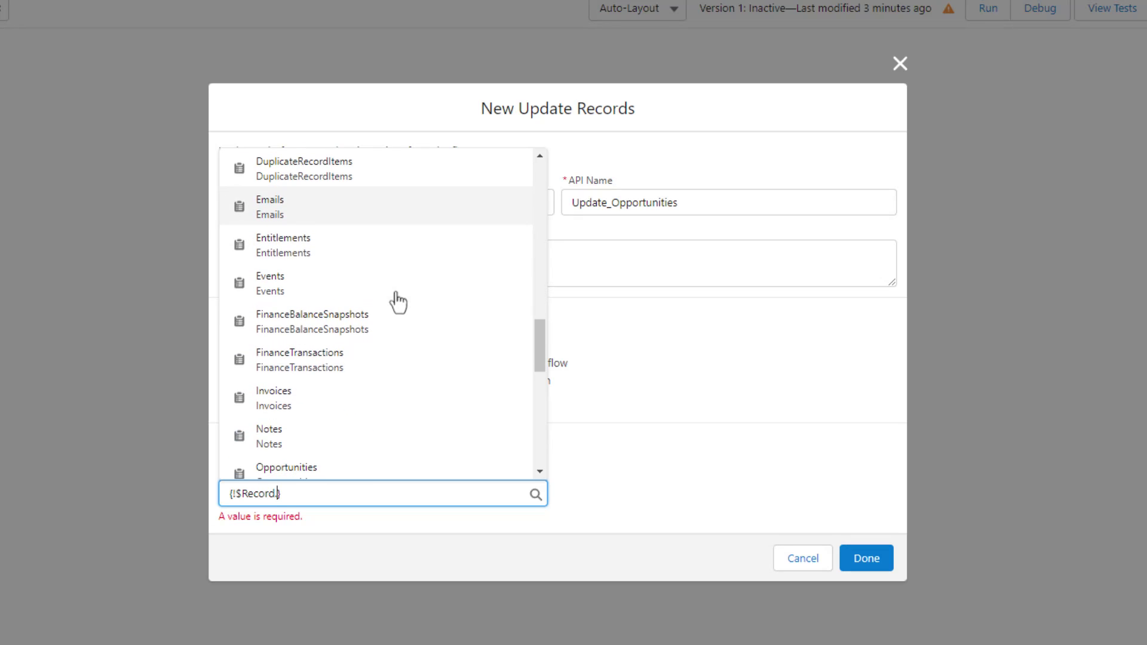
{"action": "scroll", "coordinate": [353, 397], "scroll_direction": "down", "scroll_amount": 2}
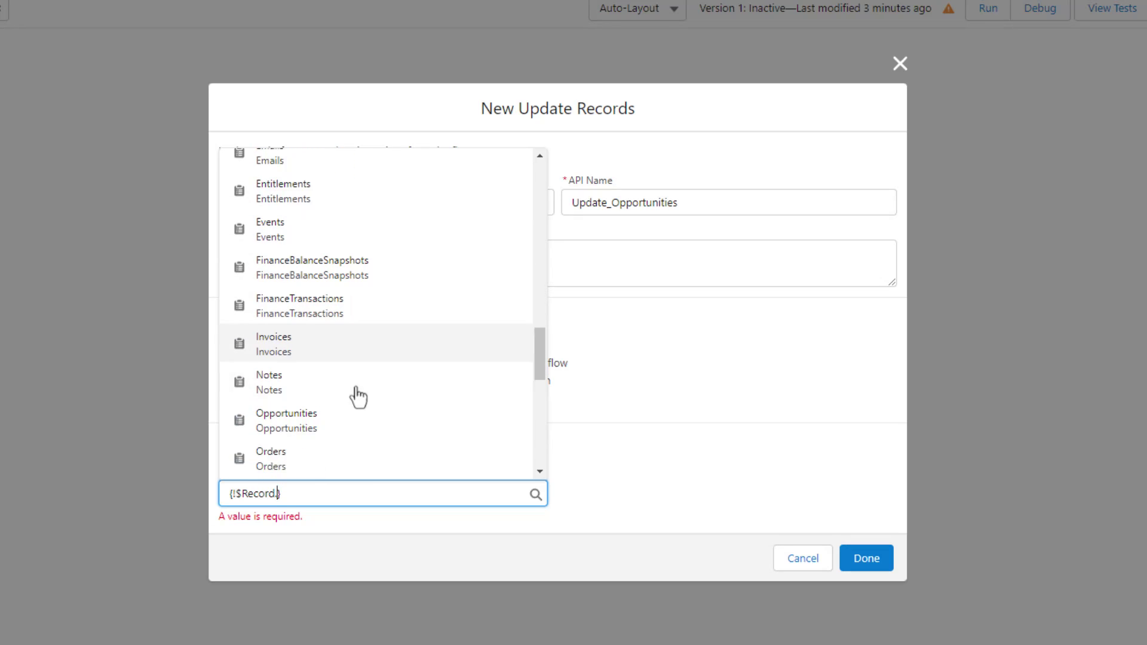
{"action": "scroll", "coordinate": [391, 251], "scroll_direction": "down", "scroll_amount": 1}
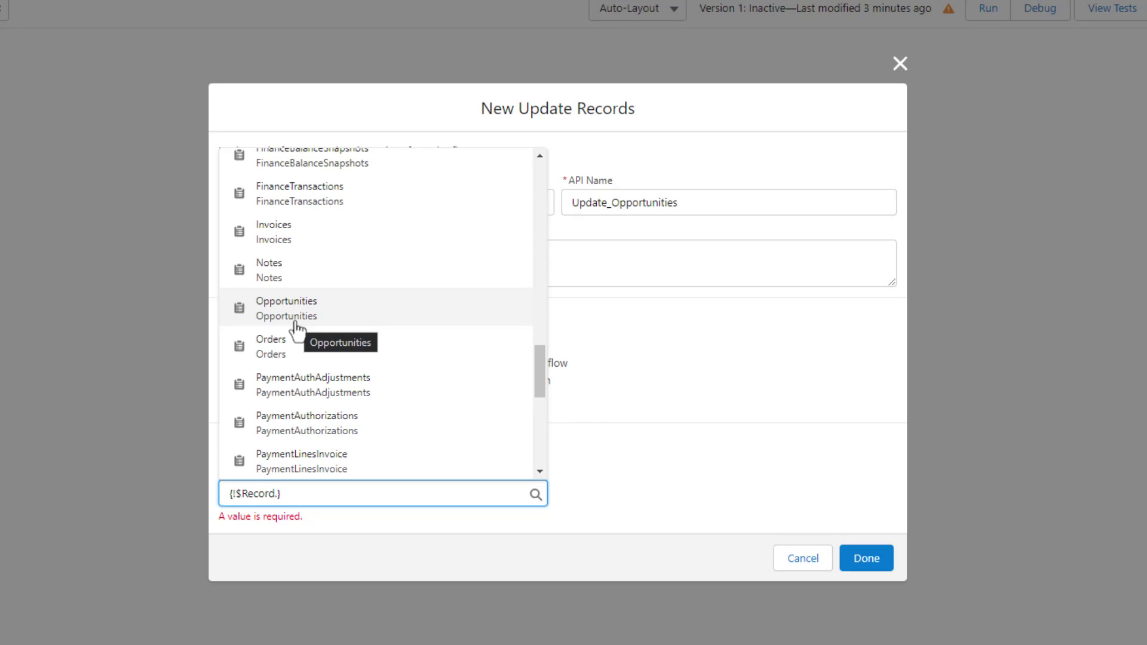
Target $Record > Opportunities, leaving conditions at None—Update All Related Records
{"action": "left_click", "coordinate": [297, 326]}
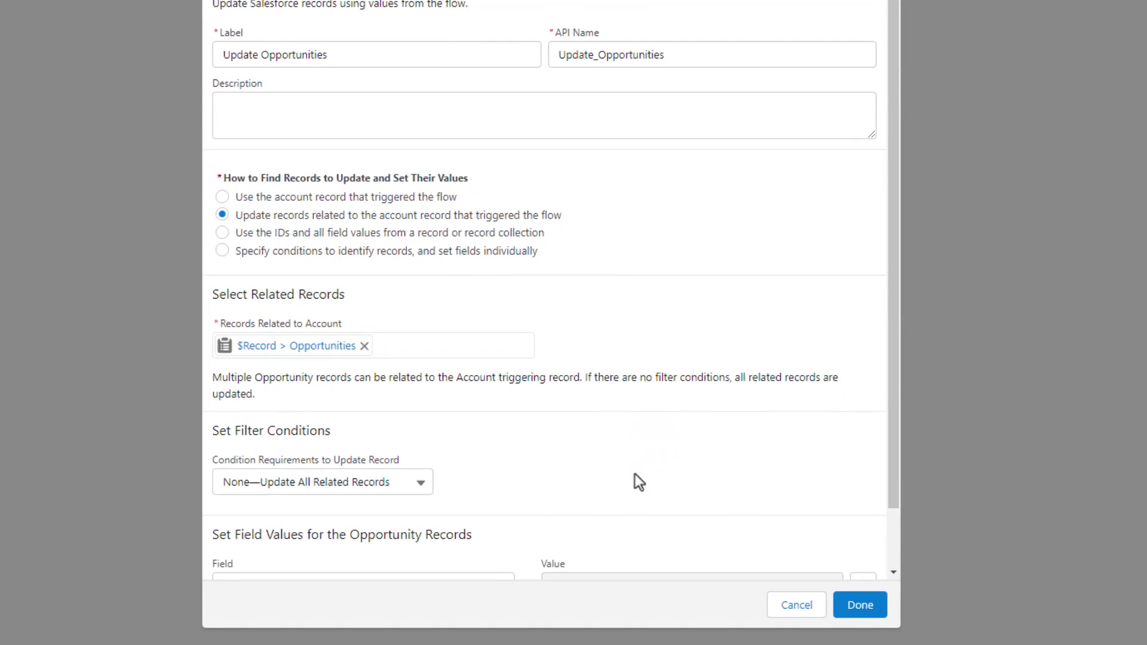
{"action": "scroll", "coordinate": [362, 351], "scroll_direction": "down", "scroll_amount": 1}
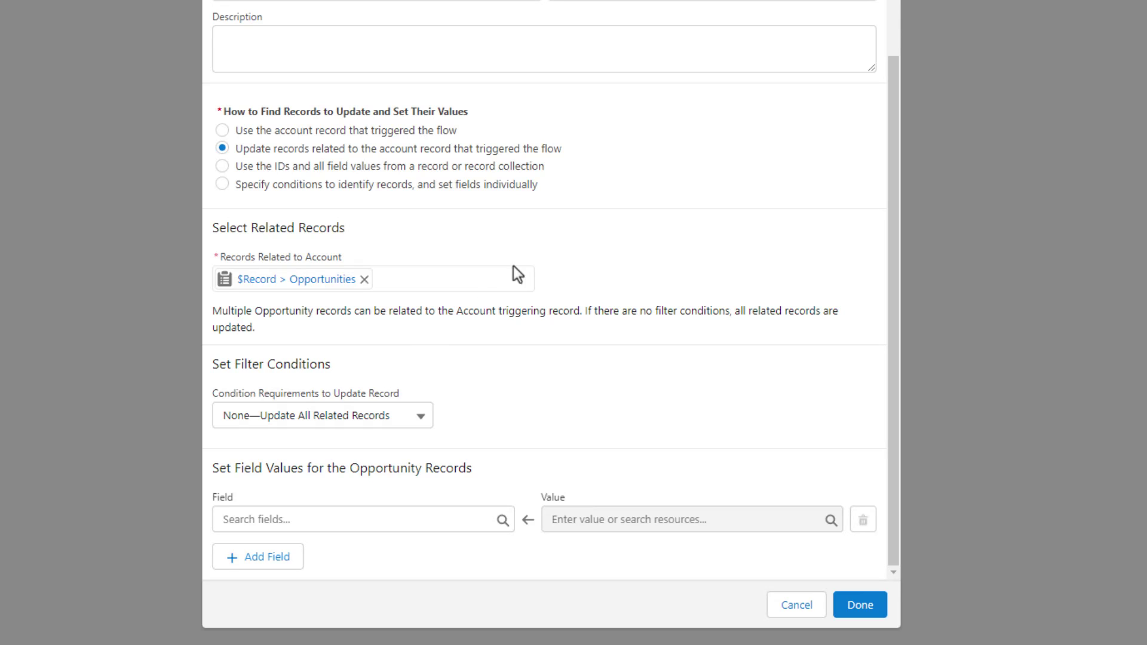
{"action": "left_click", "coordinate": [391, 417]}
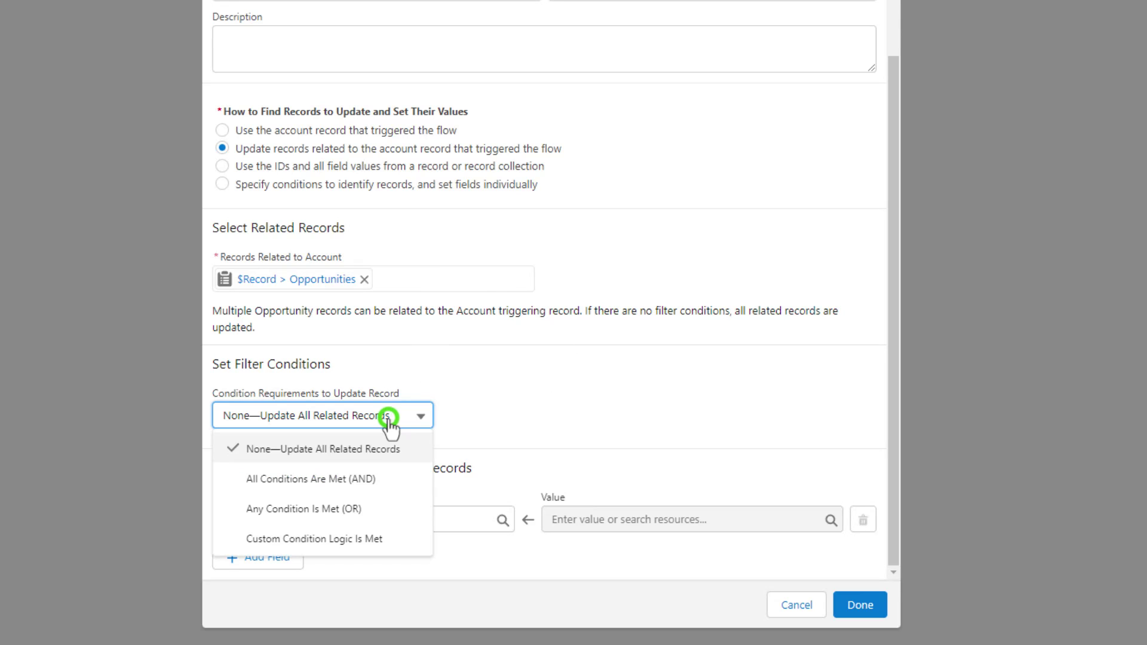
{"action": "left_click", "coordinate": [418, 456]}
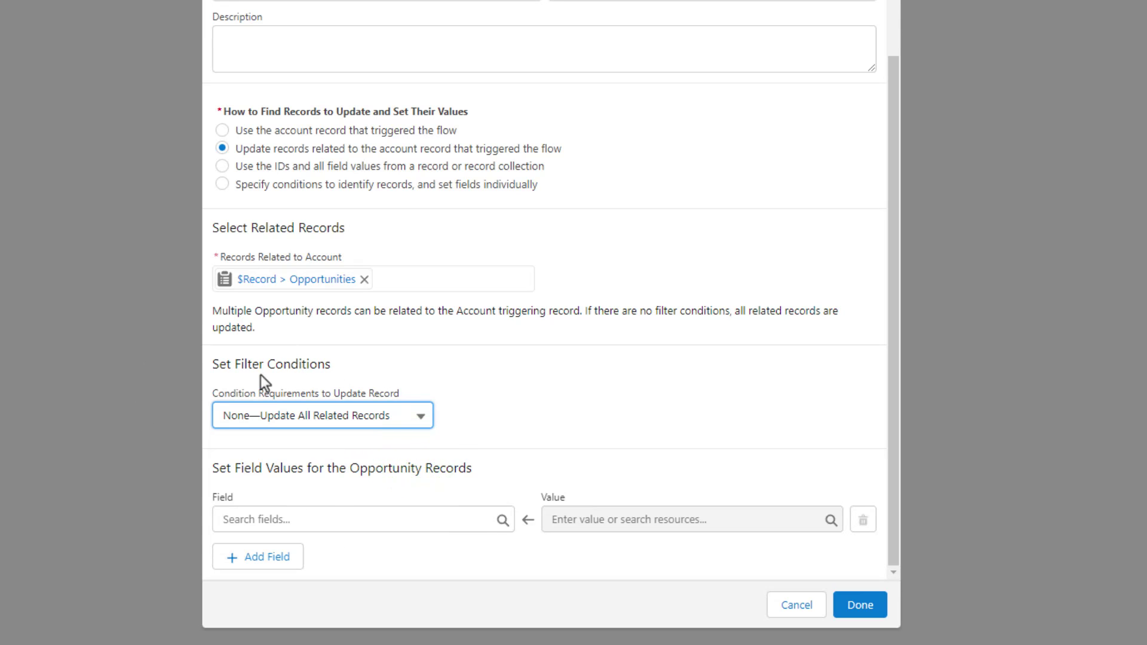
Set each opportunity's Account_Notes__c to $Record > Account Notes and finish the element
{"action": "left_click", "coordinate": [334, 517]}
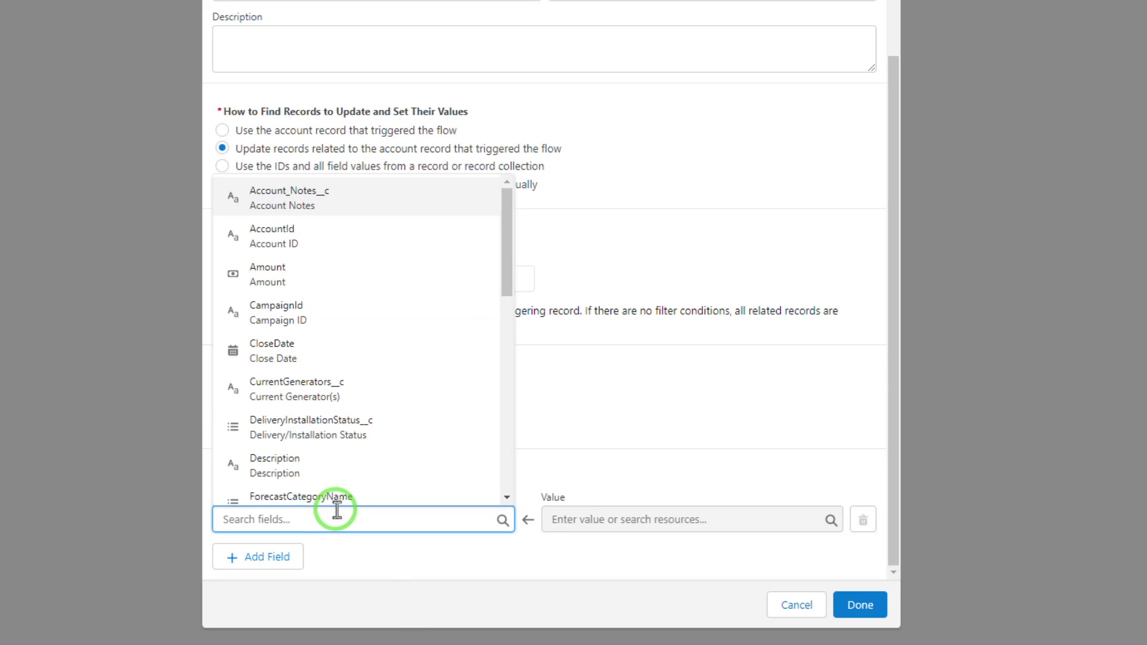
{"action": "left_click", "coordinate": [352, 205]}
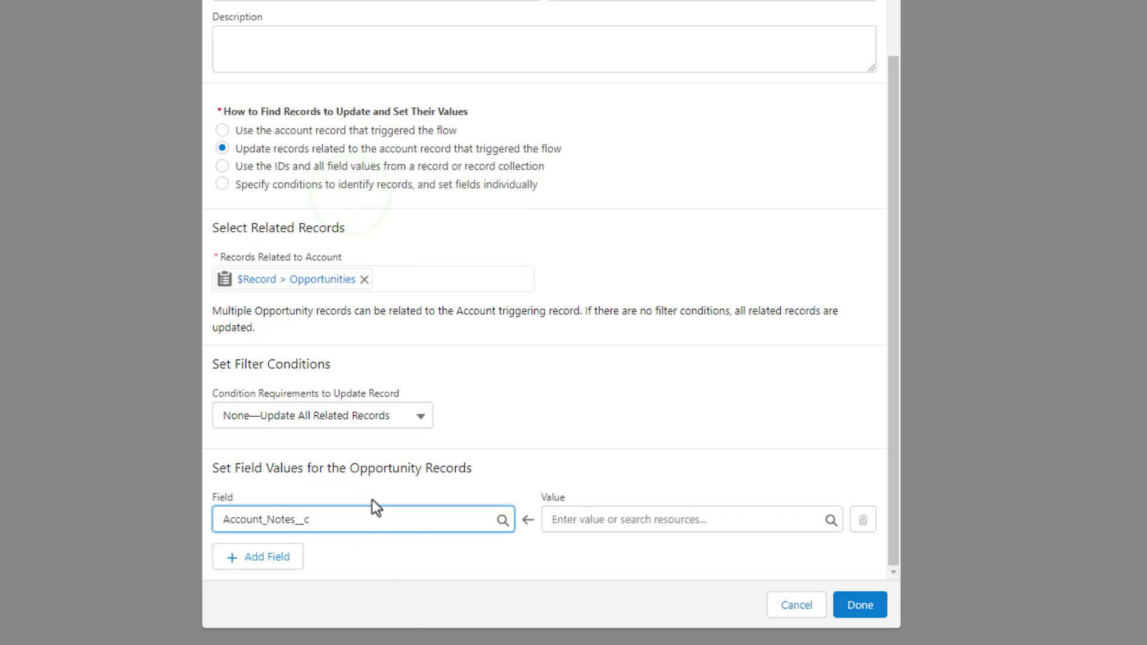
{"action": "left_click", "coordinate": [572, 517]}
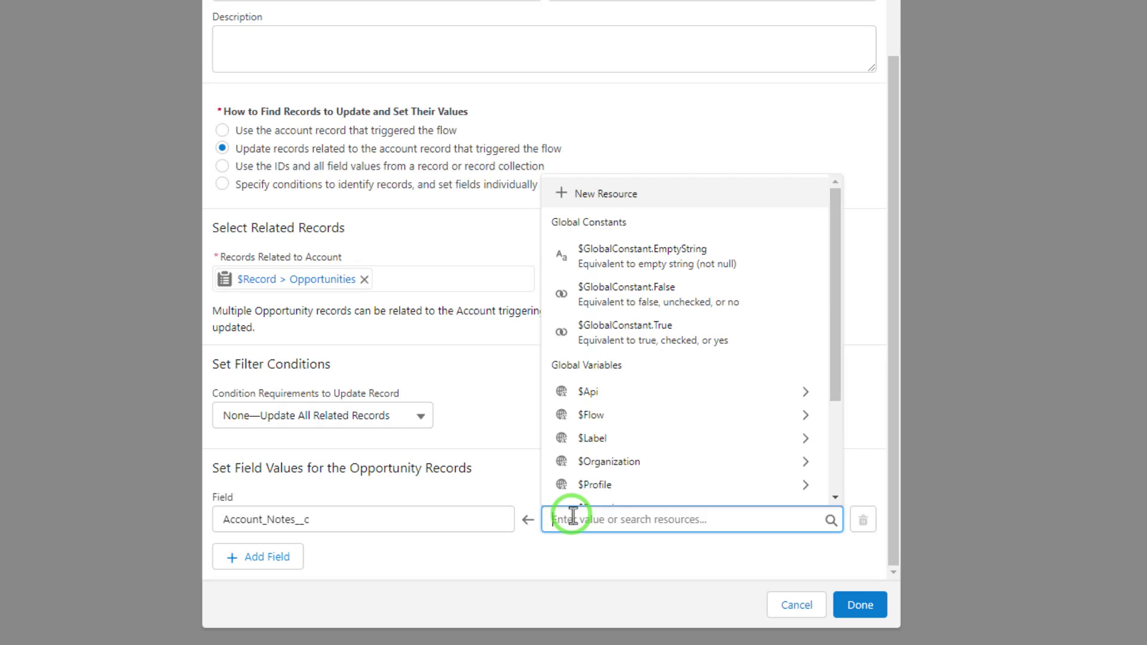
{"action": "scroll", "coordinate": [667, 423], "scroll_direction": "down", "scroll_amount": 3}
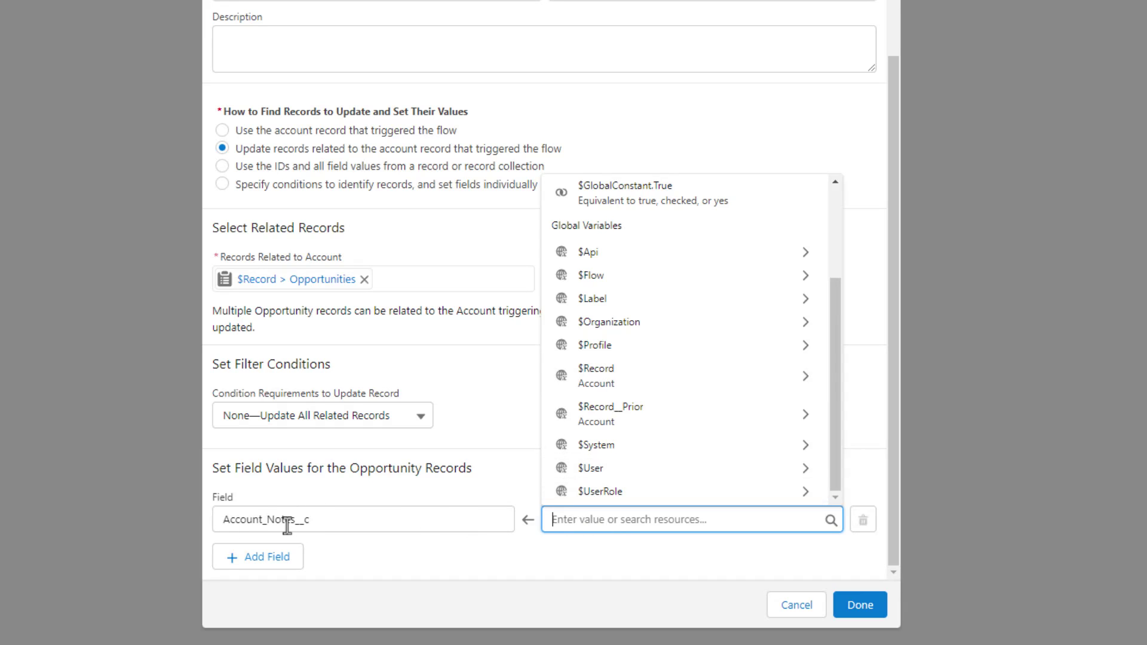
{"action": "left_click", "coordinate": [623, 381]}
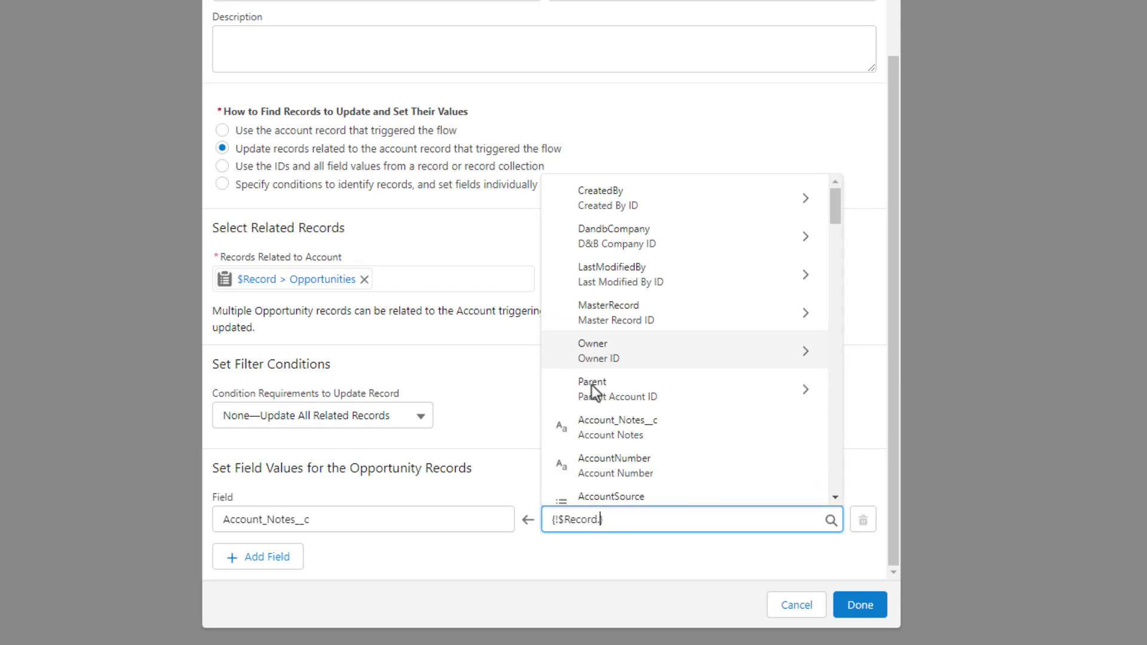
{"action": "left_click", "coordinate": [626, 423]}
{"action": "left_click", "coordinate": [658, 417]}
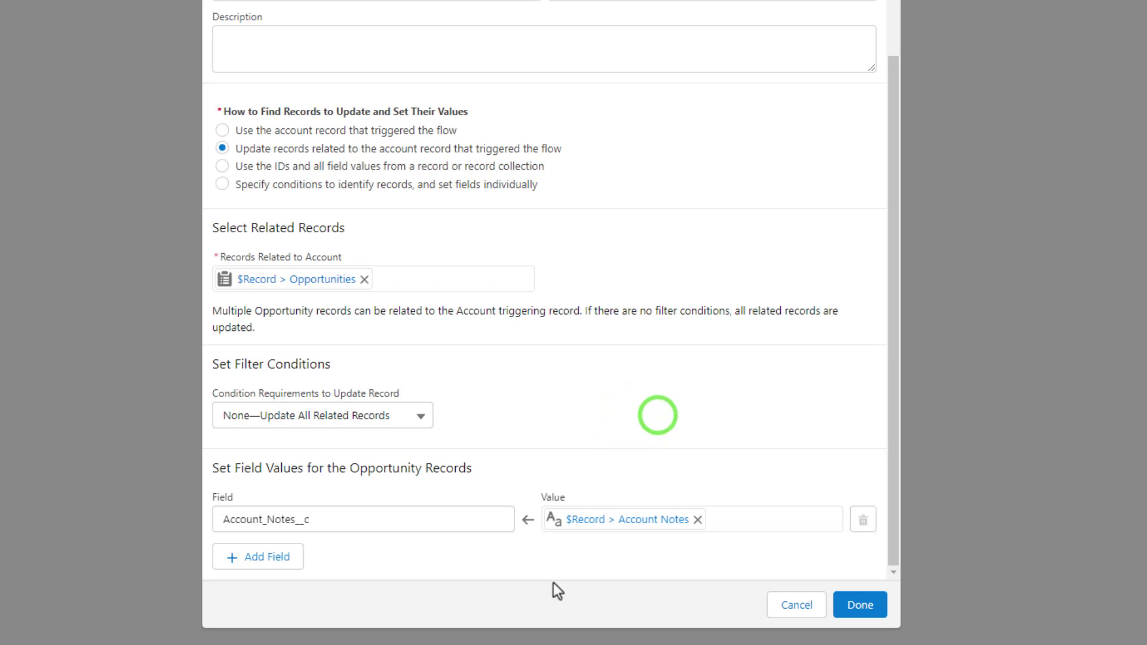
{"action": "scroll", "coordinate": [682, 485], "scroll_direction": "up", "scroll_amount": 1}
{"action": "scroll", "coordinate": [741, 491], "scroll_direction": "down", "scroll_amount": 2}
{"action": "left_click", "coordinate": [859, 605]}
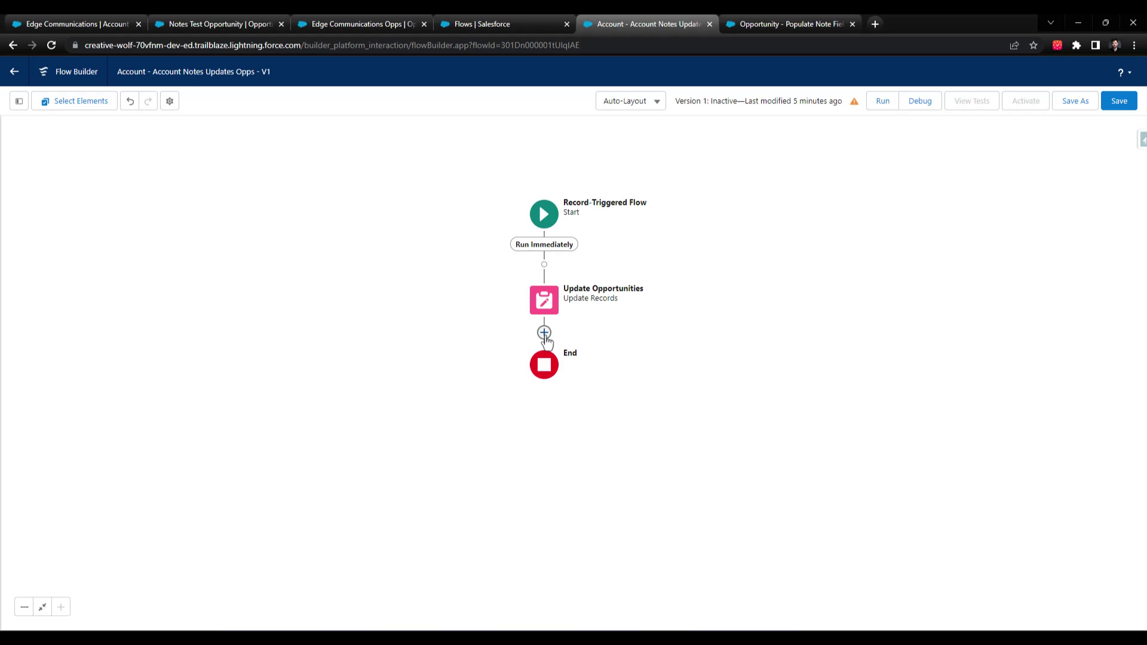
Save and activate the Account - Account Notes Updates Opps flow as Version 1, then return to Edge Communications
{"action": "left_click", "coordinate": [544, 333]}
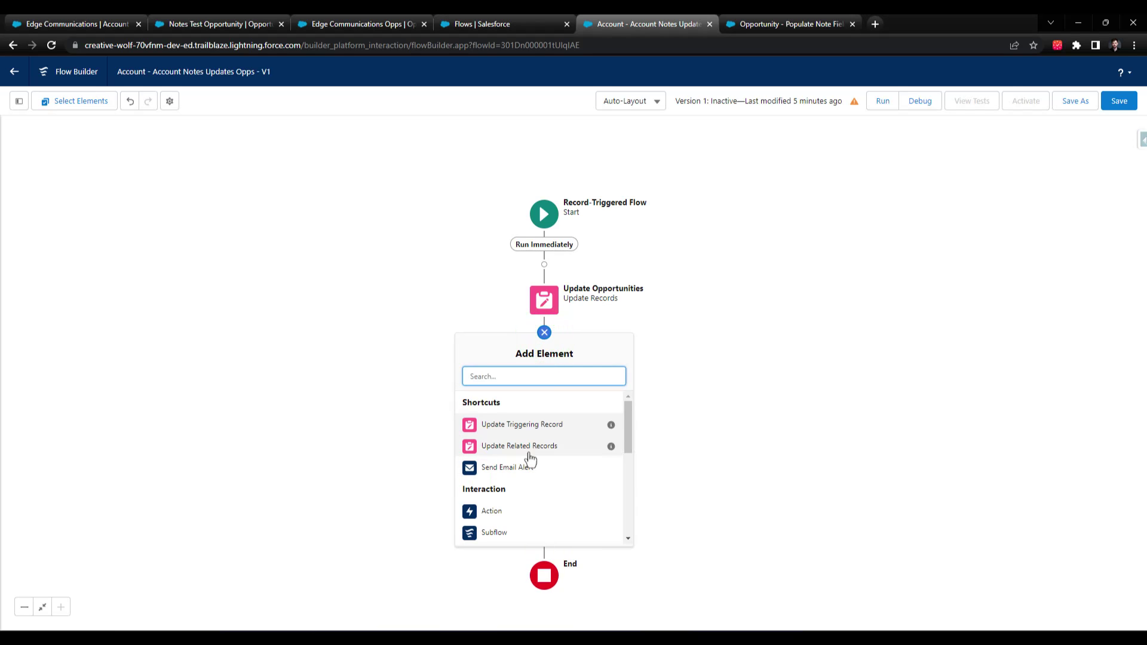
{"action": "left_click", "coordinate": [869, 443]}
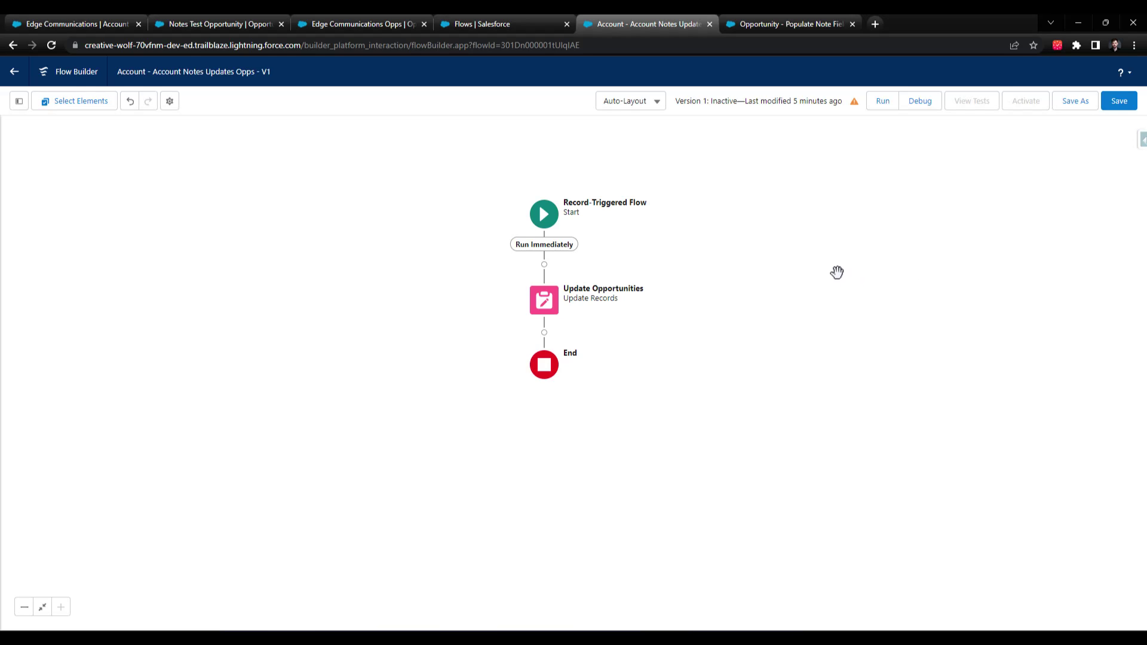
{"action": "left_click", "coordinate": [1112, 103]}
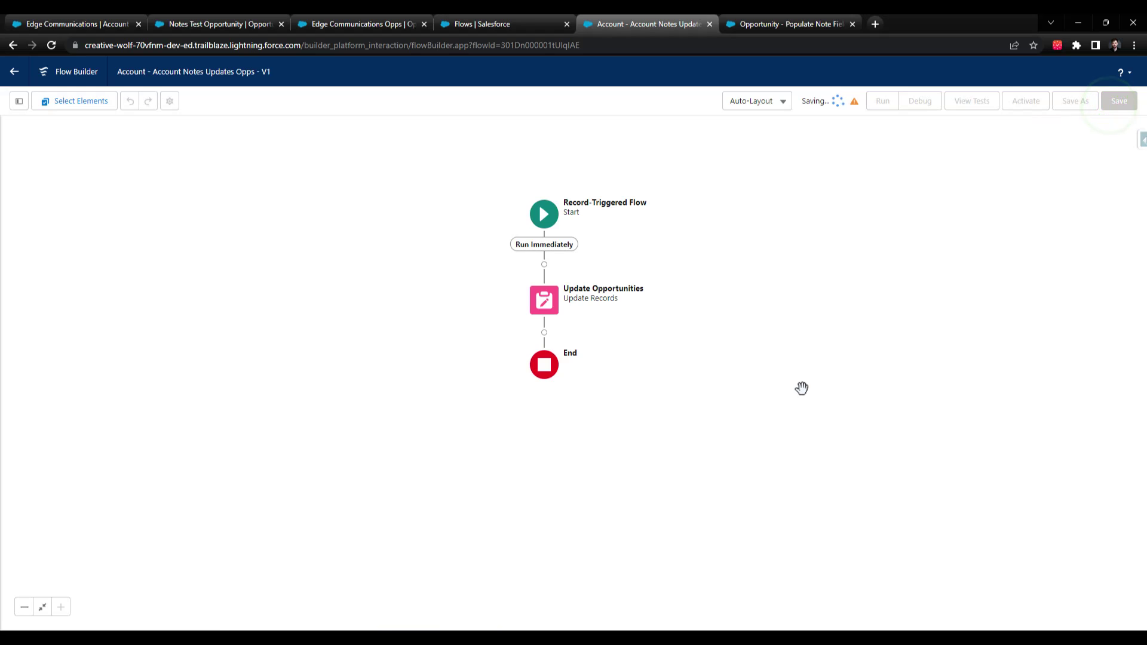
{"action": "left_click", "coordinate": [1025, 102]}
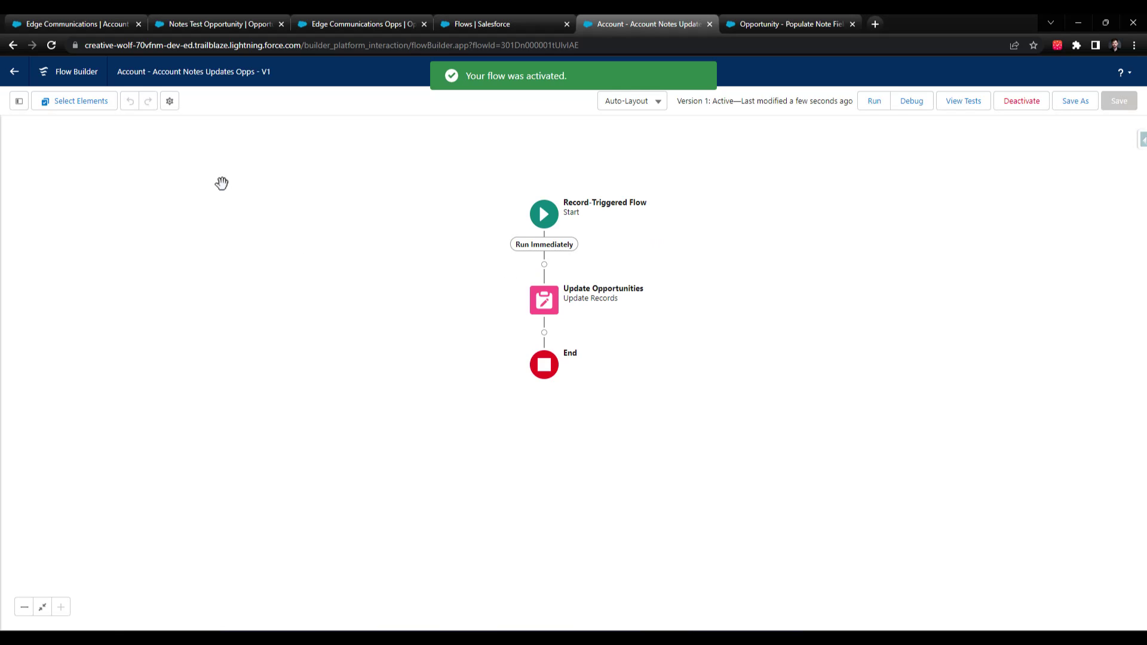
{"action": "left_click", "coordinate": [96, 23]}
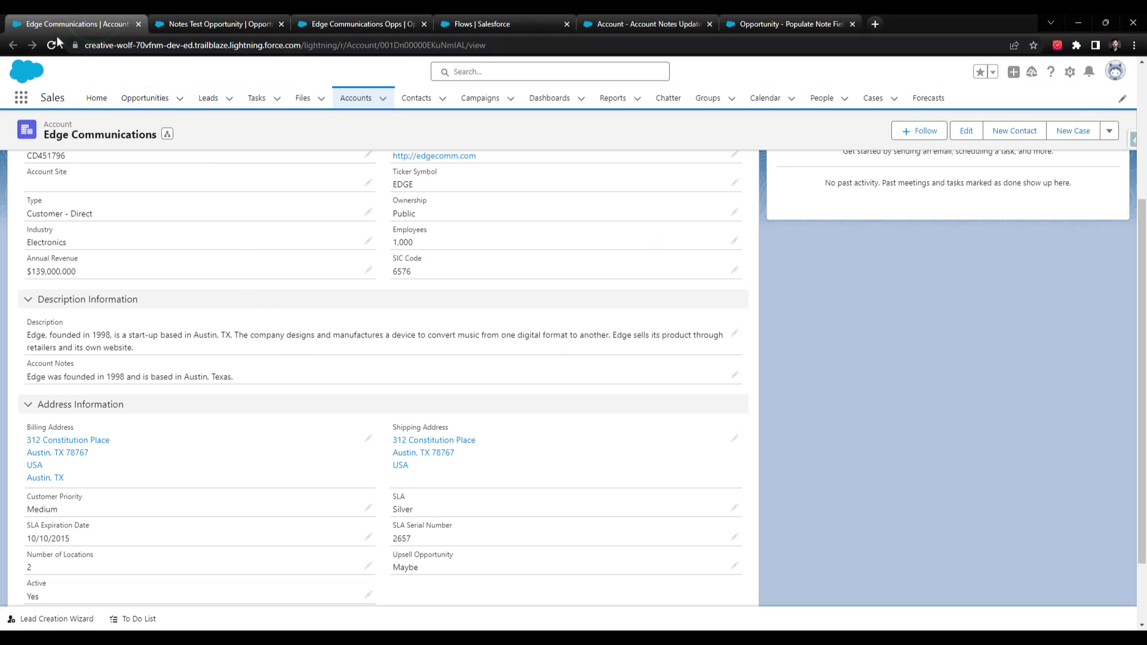
Compare the Notes Test Opportunity's Account Notes with the Edge Communications account's notes
{"action": "left_click", "coordinate": [252, 24]}
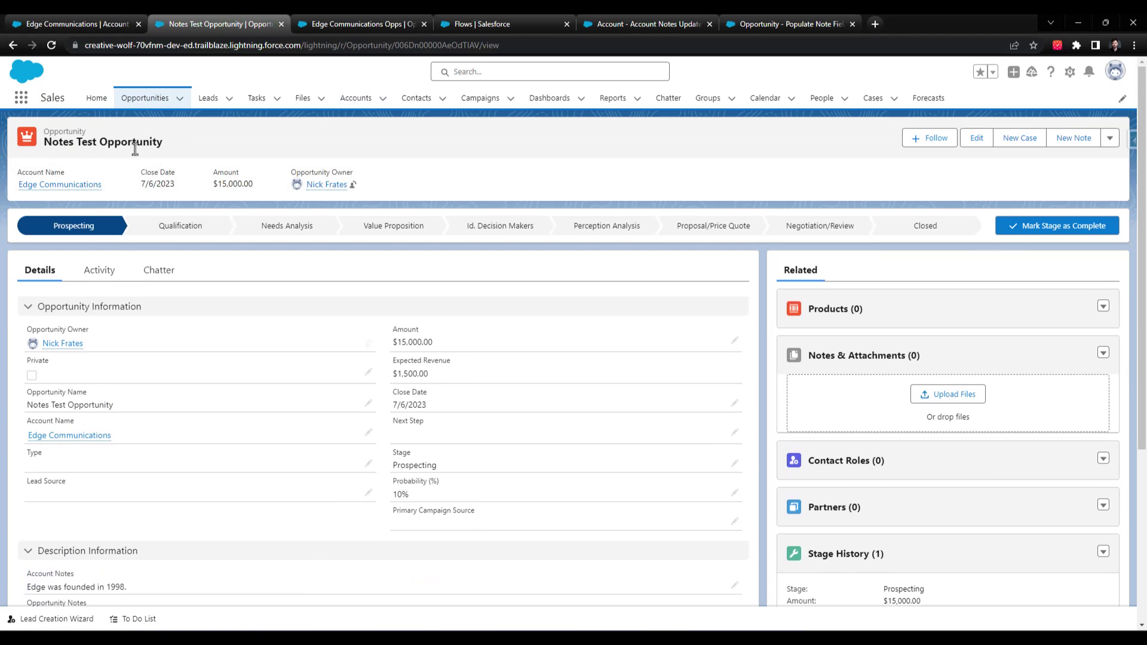
{"action": "scroll", "coordinate": [133, 150], "scroll_direction": "down", "scroll_amount": 3}
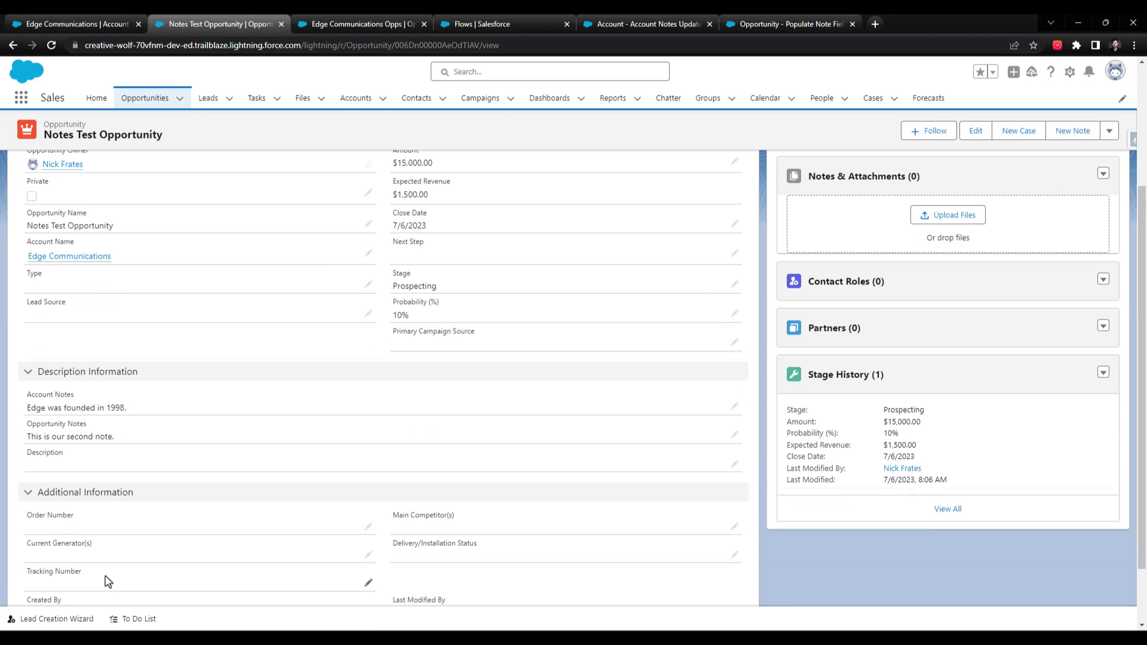
{"action": "triple_click", "coordinate": [26, 408]}
{"action": "left_click", "coordinate": [90, 24]}
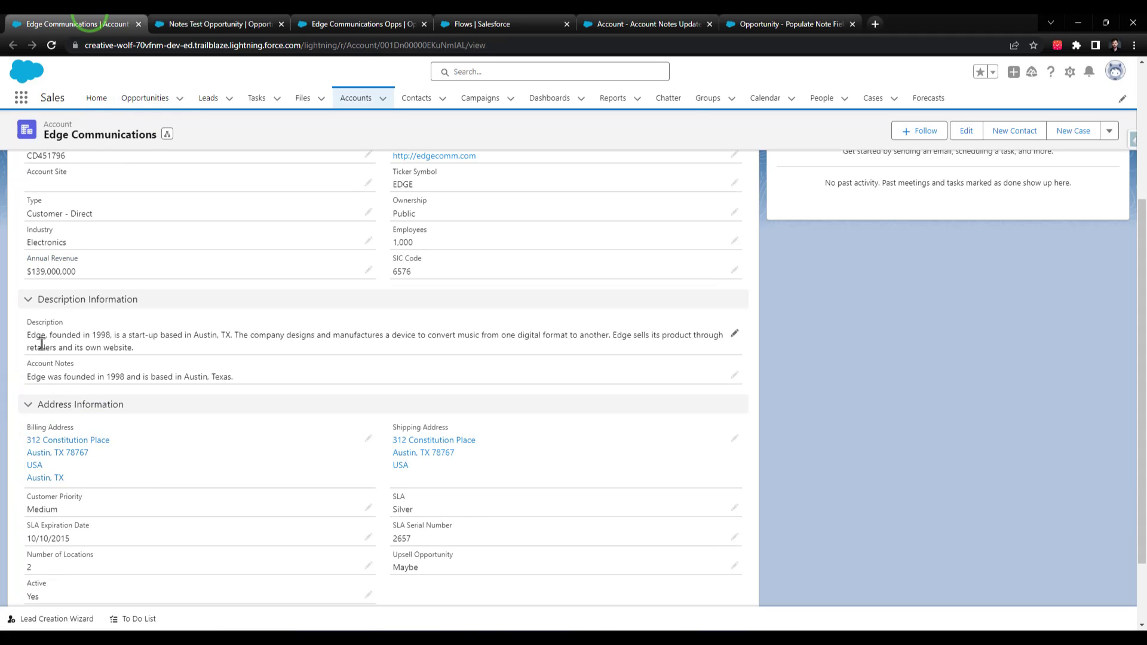
{"action": "left_click_drag", "start_coordinate": [27, 377], "coordinate": [224, 376]}
{"action": "left_click", "coordinate": [245, 382]}
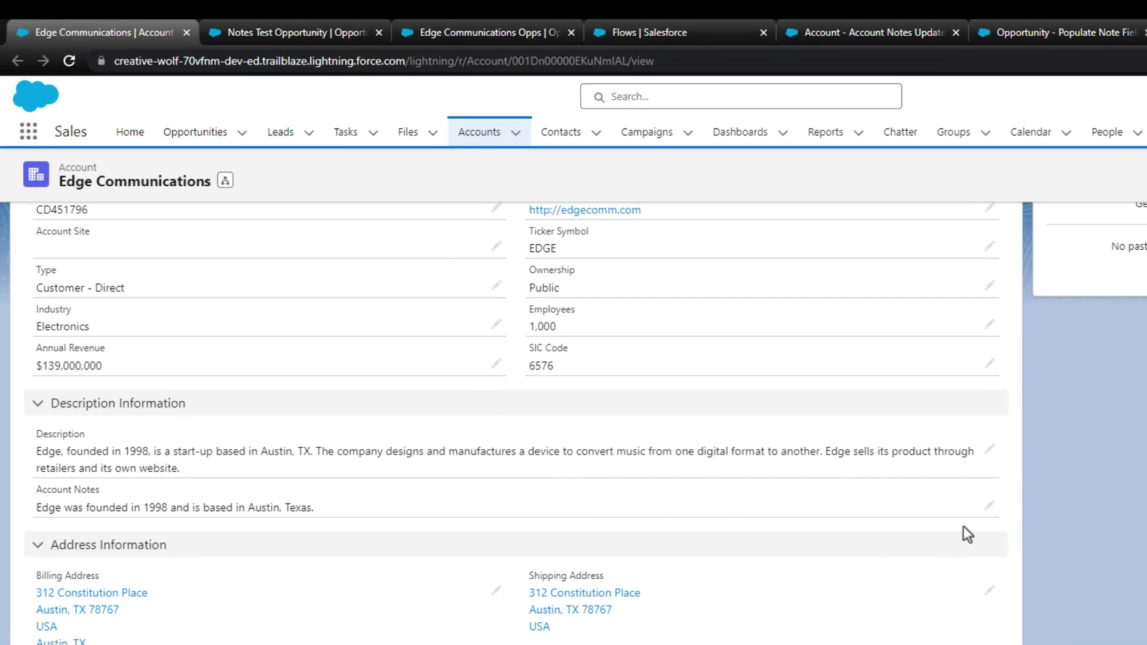
Append 'The company designs devices.' to the account's Account Notes and save
{"action": "left_click", "coordinate": [991, 507]}
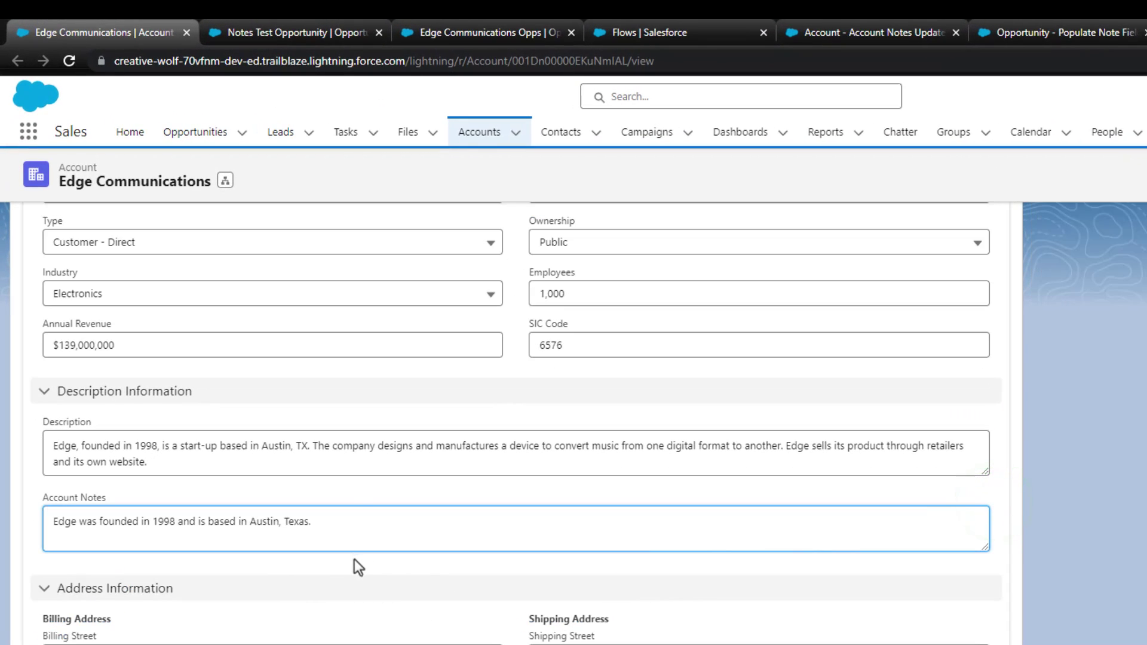
{"action": "left_click", "coordinate": [349, 509]}
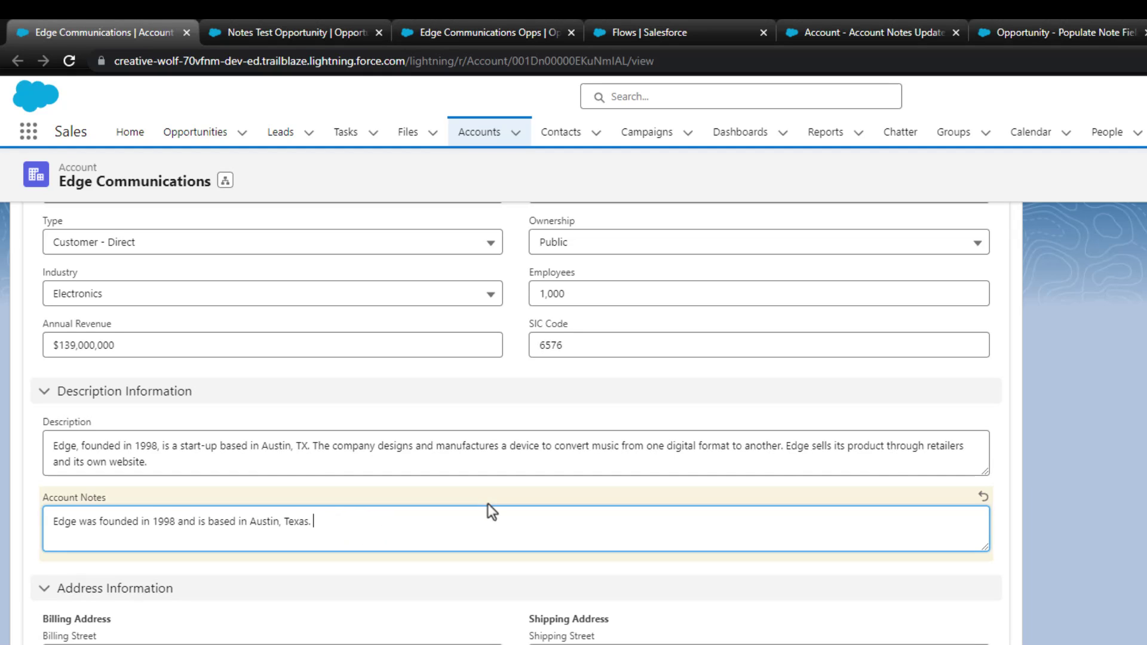
{"action": "type", "text": "The company designs "}
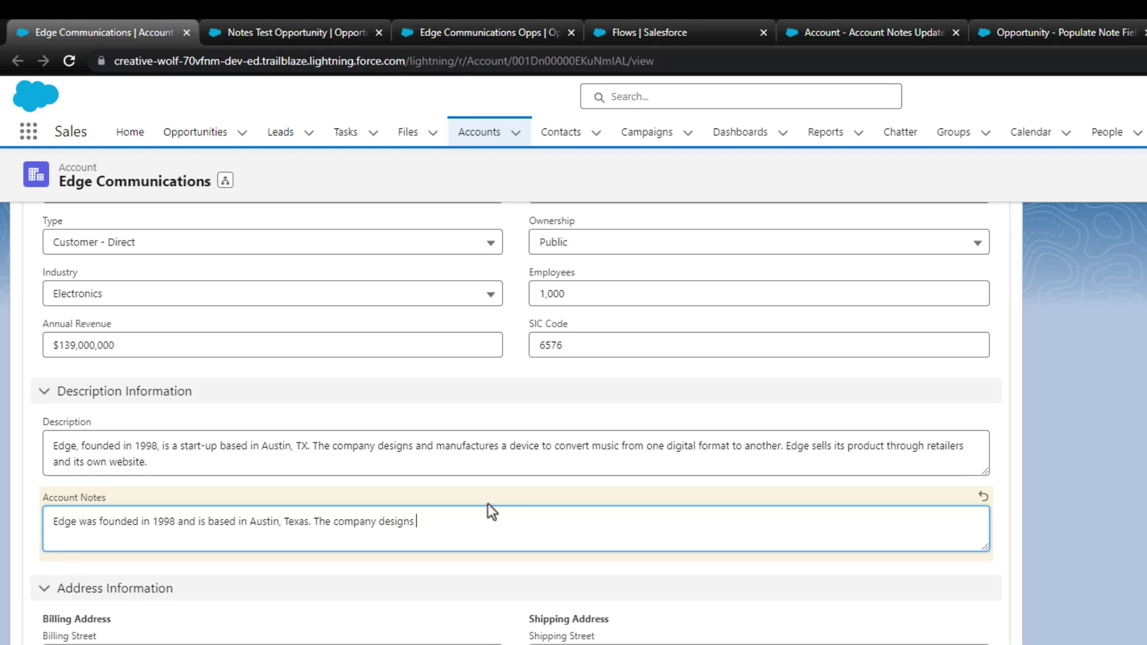
{"action": "type", "text": "devices."}
{"action": "key", "text": "ctrl+s"}
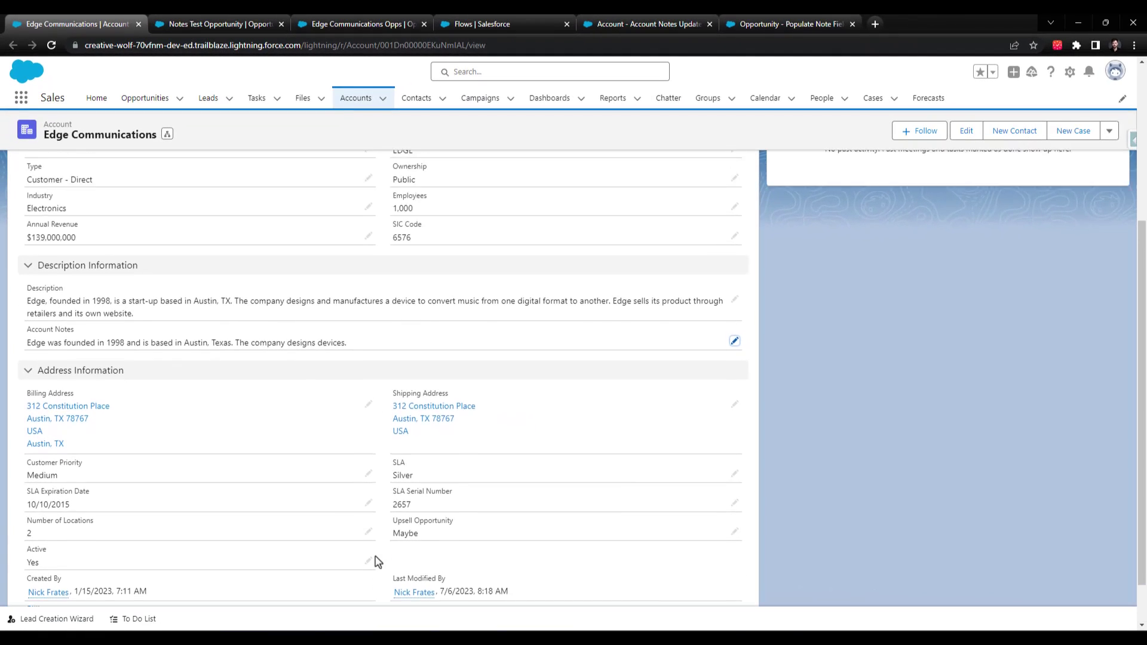
{"action": "scroll", "coordinate": [375, 561], "scroll_direction": "up", "scroll_amount": 1}
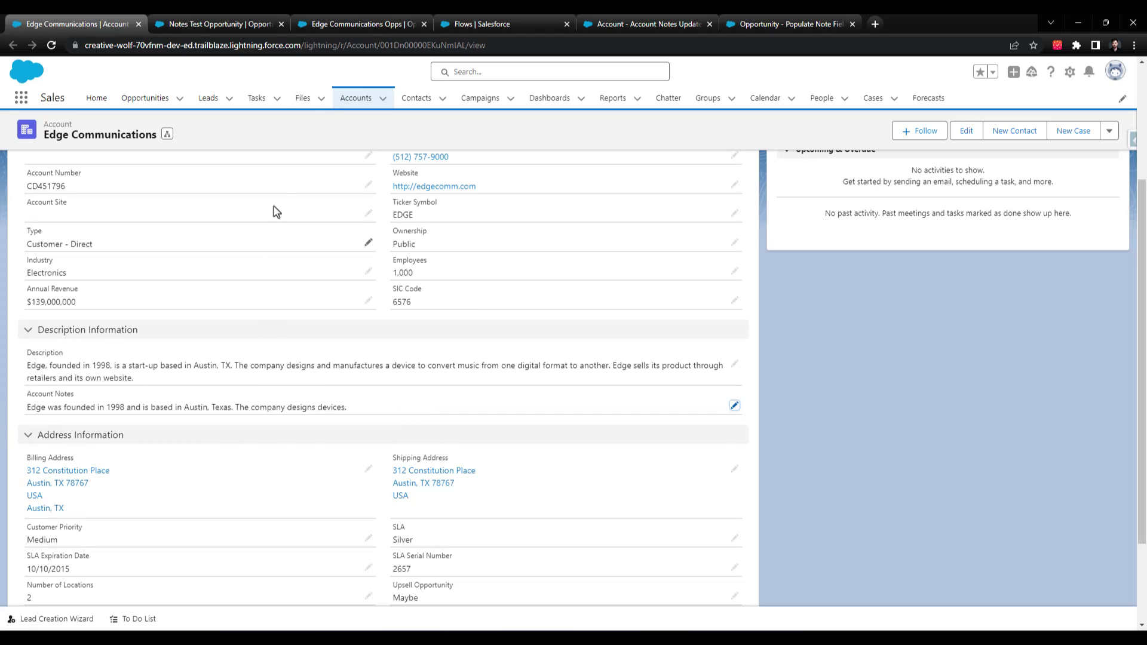
Reload Notes Test Opportunity to confirm its Account Notes show the added devices sentence, then open Edge Communications Opps
{"action": "left_click", "coordinate": [243, 25]}
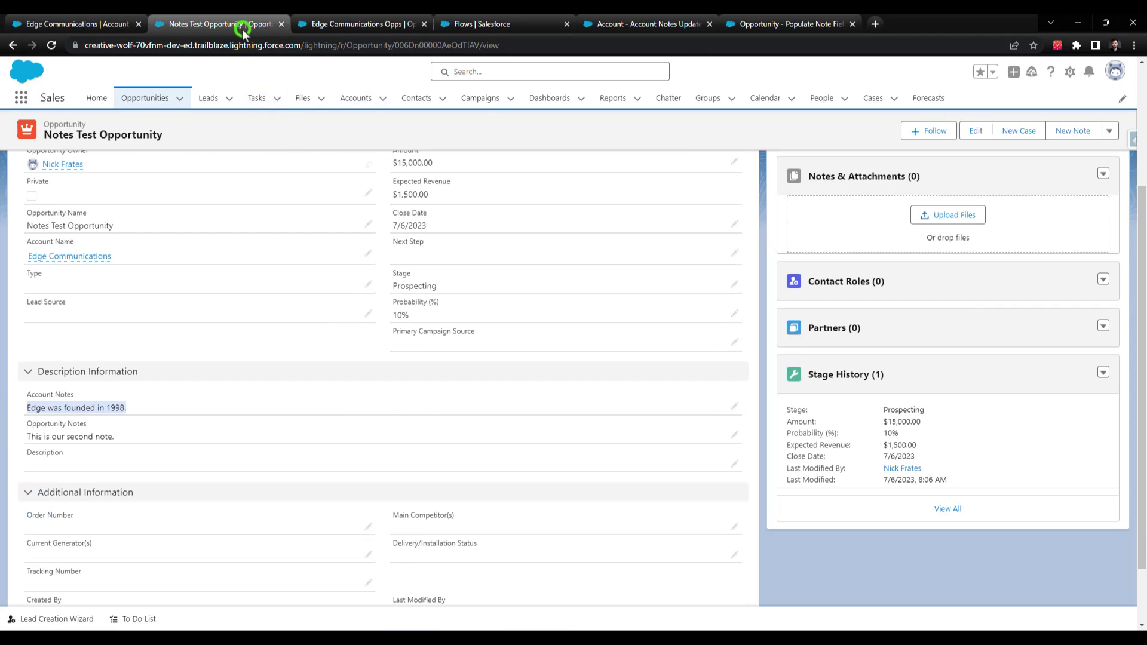
{"action": "left_click", "coordinate": [130, 402]}
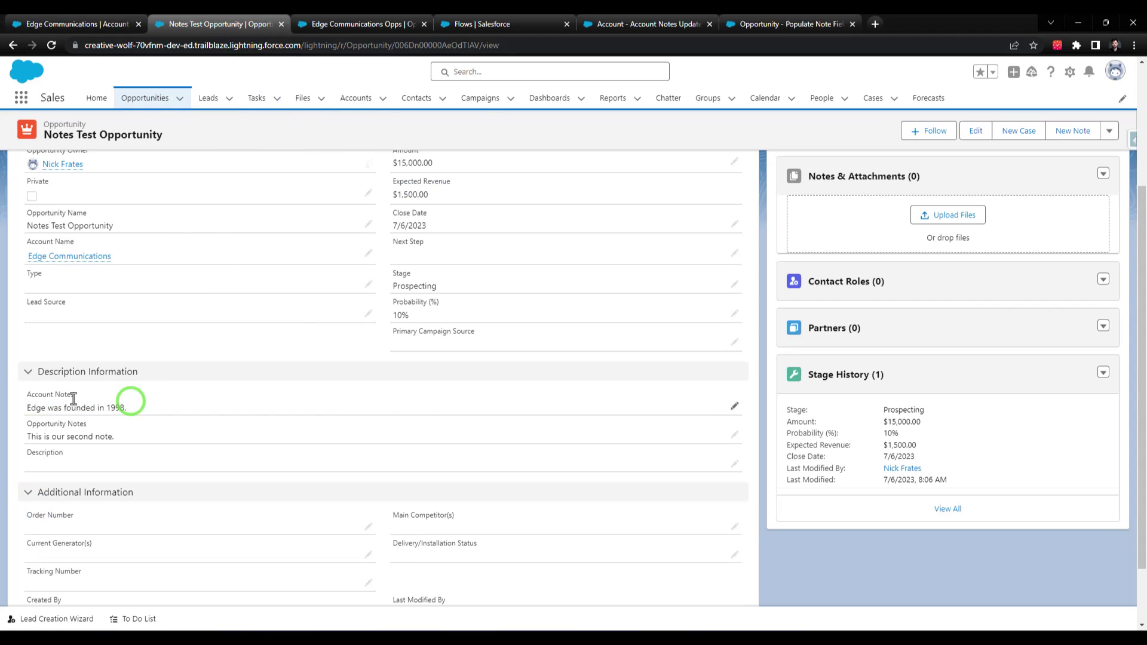
{"action": "left_click", "coordinate": [51, 46]}
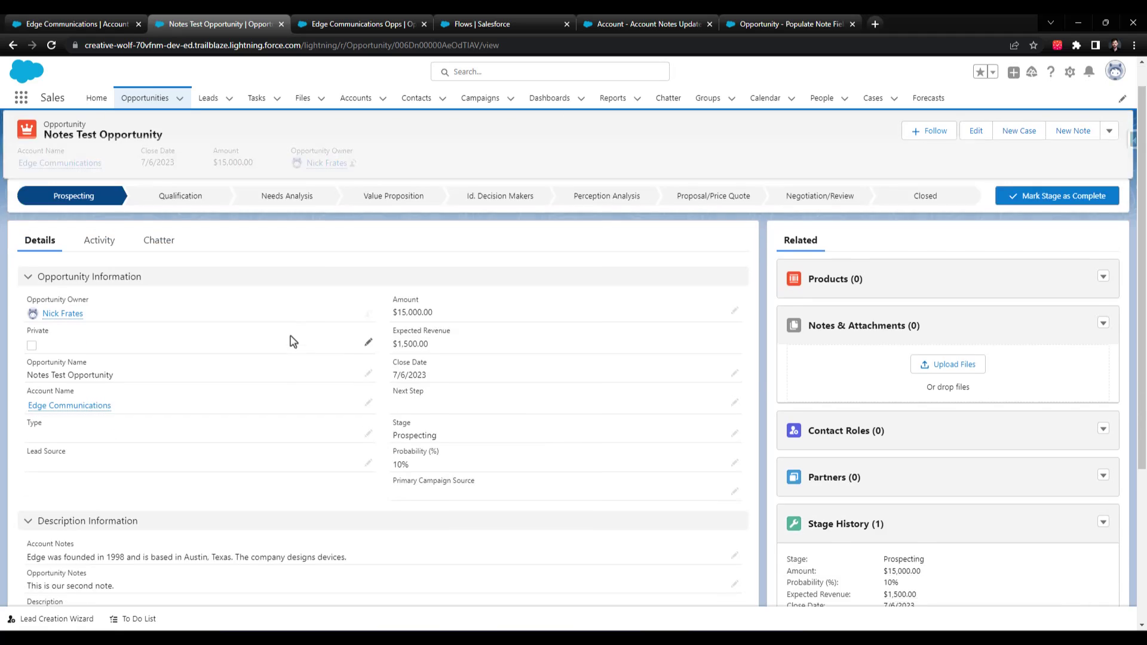
{"action": "scroll", "coordinate": [290, 341], "scroll_direction": "down", "scroll_amount": 2}
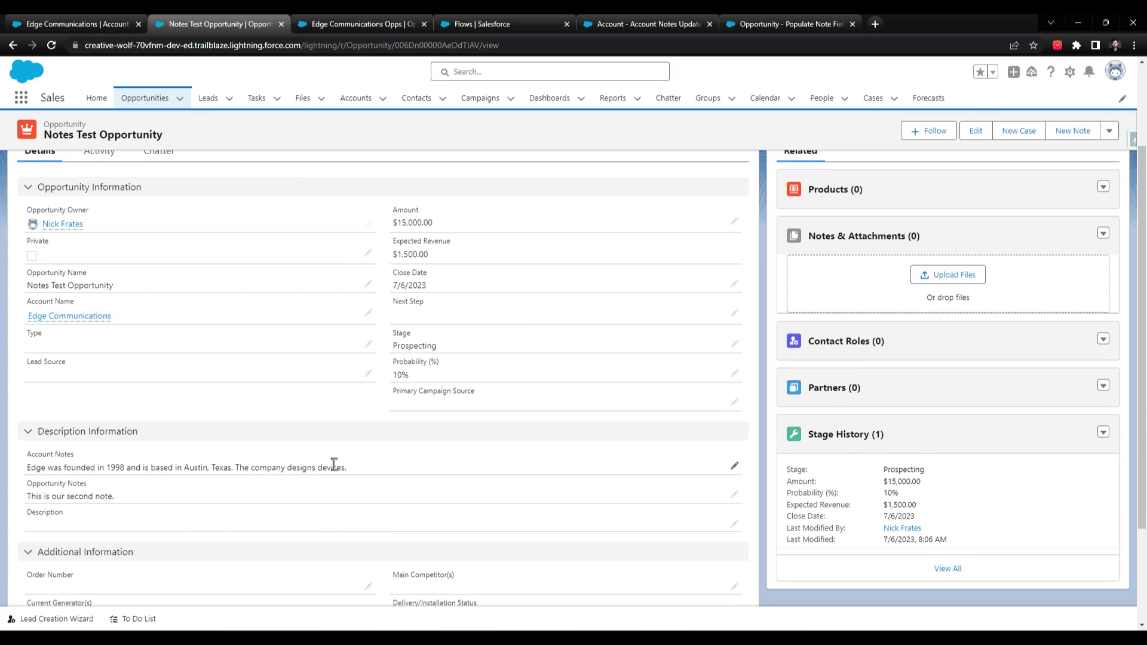
{"action": "scroll", "coordinate": [332, 464], "scroll_direction": "up", "scroll_amount": 3}
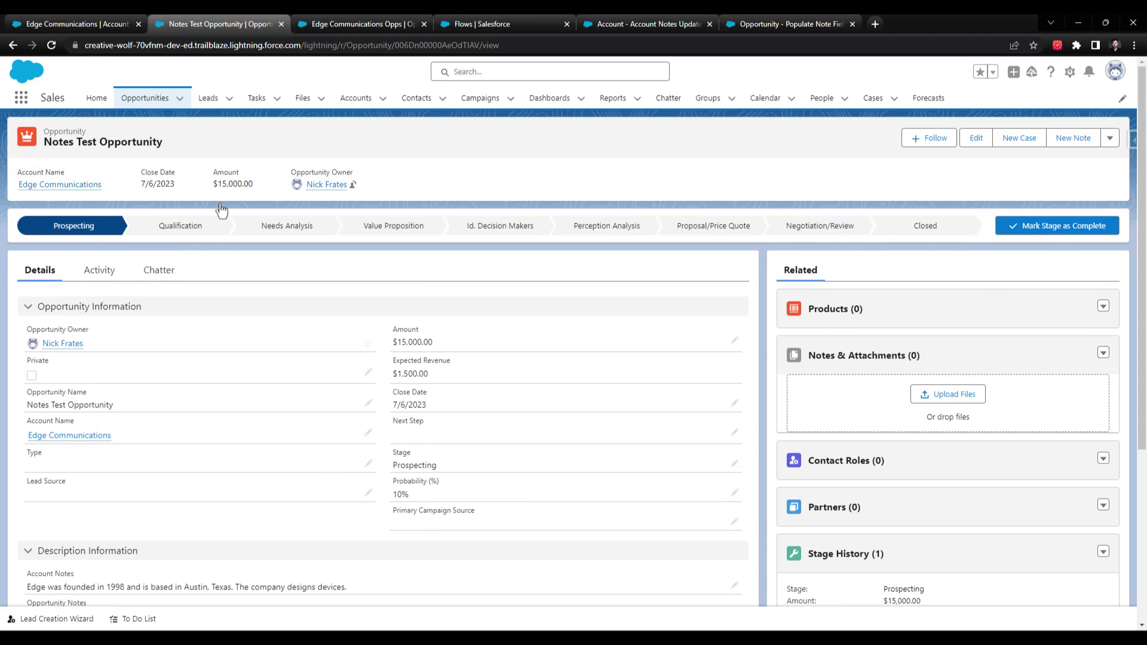
{"action": "left_click", "coordinate": [333, 24]}
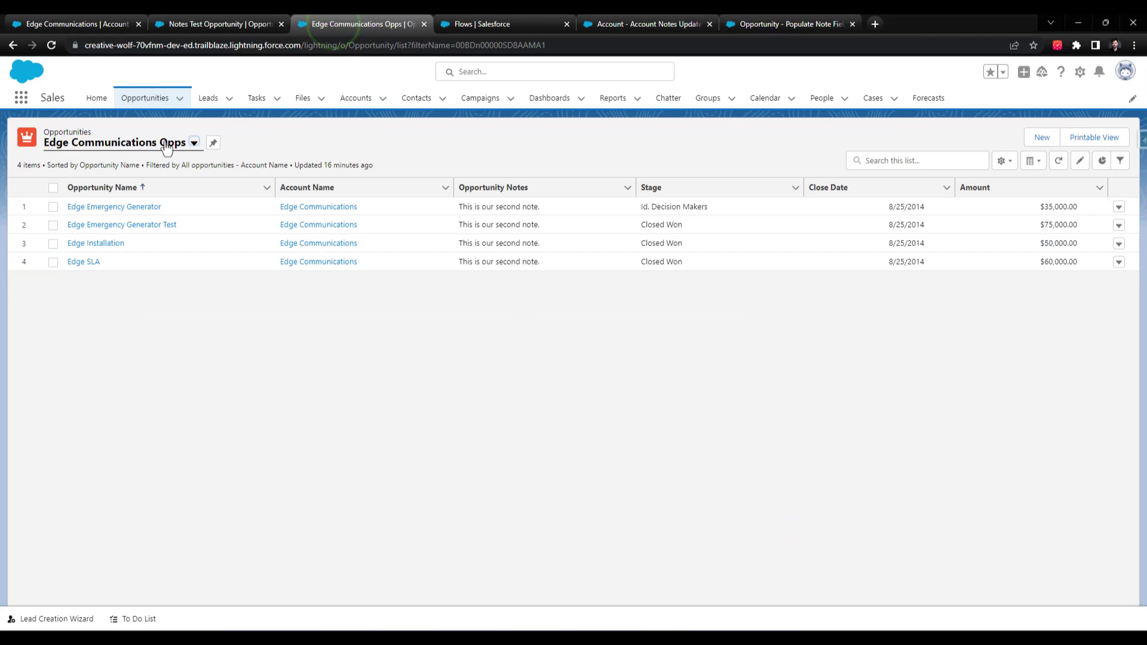
Make Account Notes a visible list column, moved up to follow Account Name, and save the layout
{"action": "left_click", "coordinate": [1014, 162]}
{"action": "left_click", "coordinate": [994, 309]}
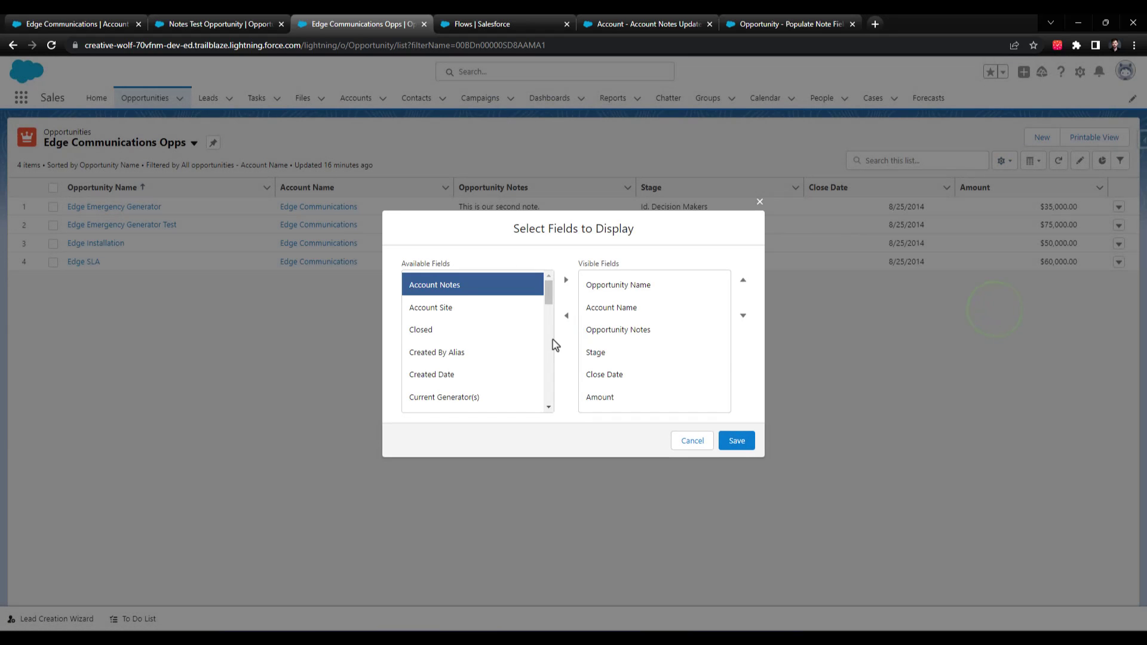
{"action": "left_click", "coordinate": [566, 279]}
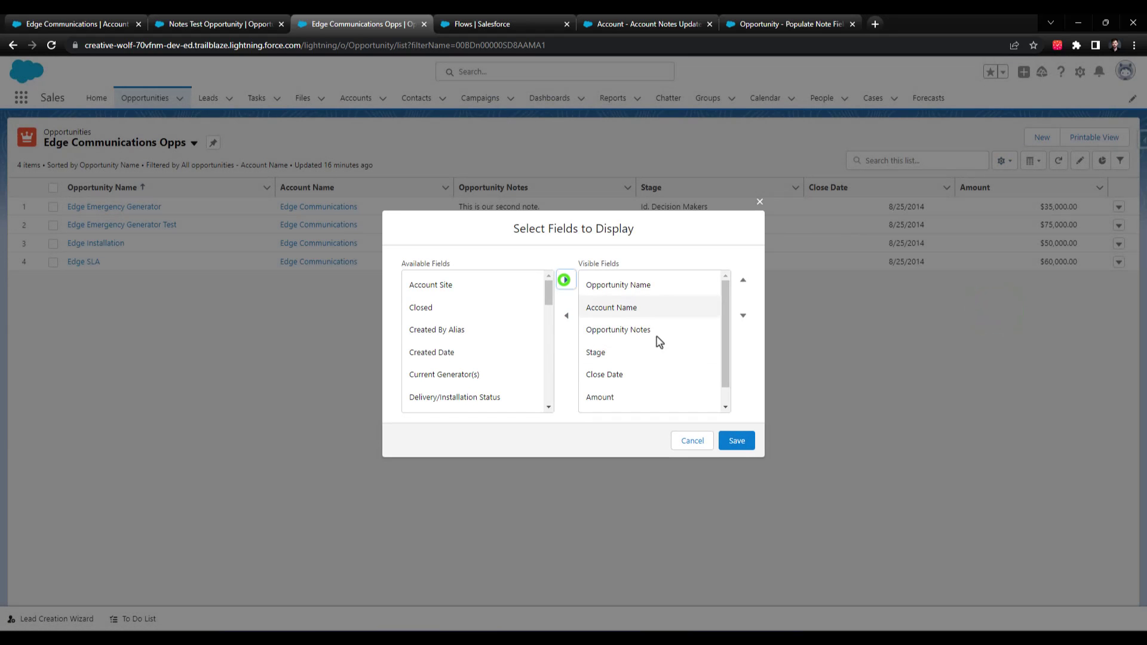
{"action": "left_click", "coordinate": [742, 280]}
{"action": "scroll", "coordinate": [657, 382], "scroll_direction": "down", "scroll_amount": 1}
{"action": "left_click", "coordinate": [644, 394]}
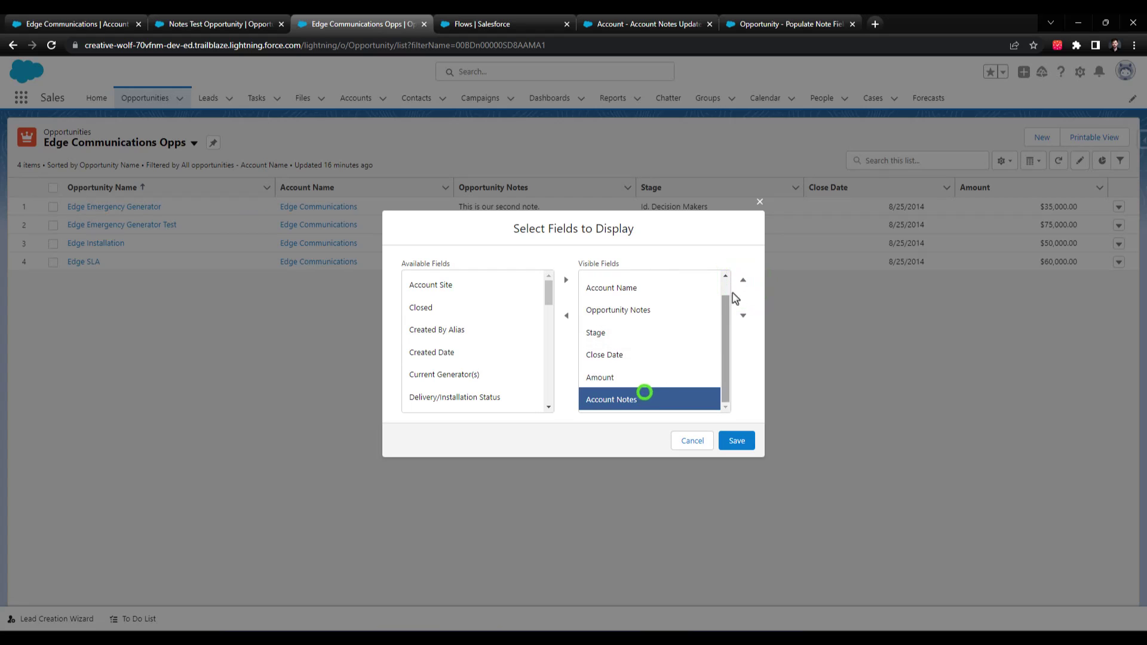
{"action": "left_click", "coordinate": [743, 280]}
{"action": "left_click", "coordinate": [743, 280]}
{"action": "left_click", "coordinate": [743, 280]}
{"action": "left_click", "coordinate": [742, 280]}
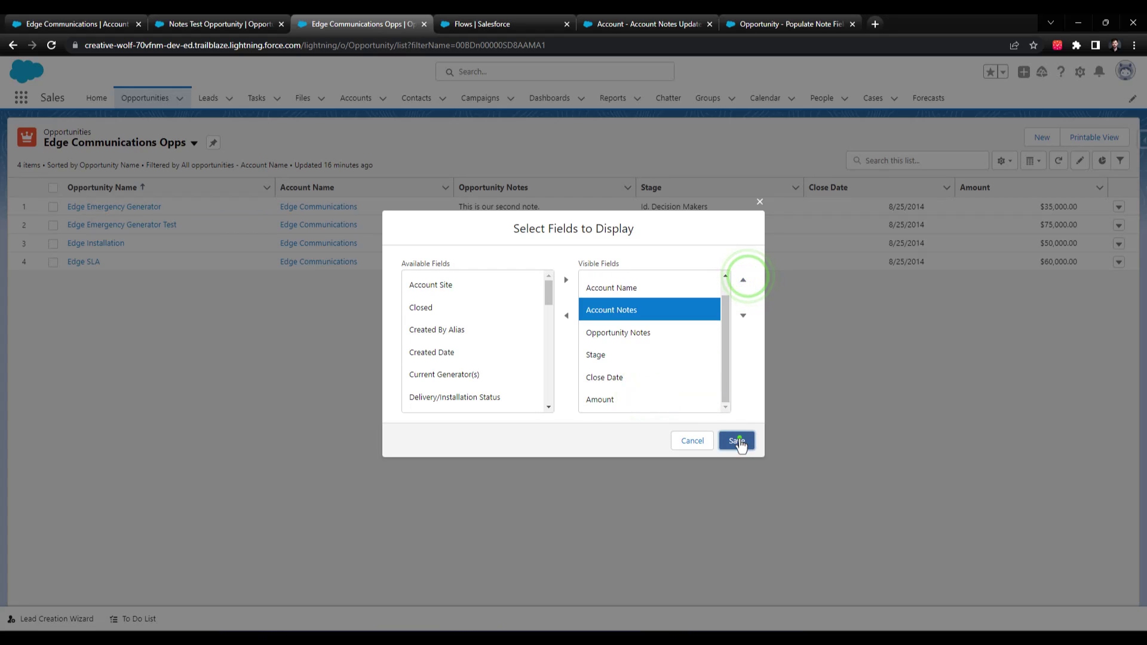
{"action": "left_click", "coordinate": [738, 439]}
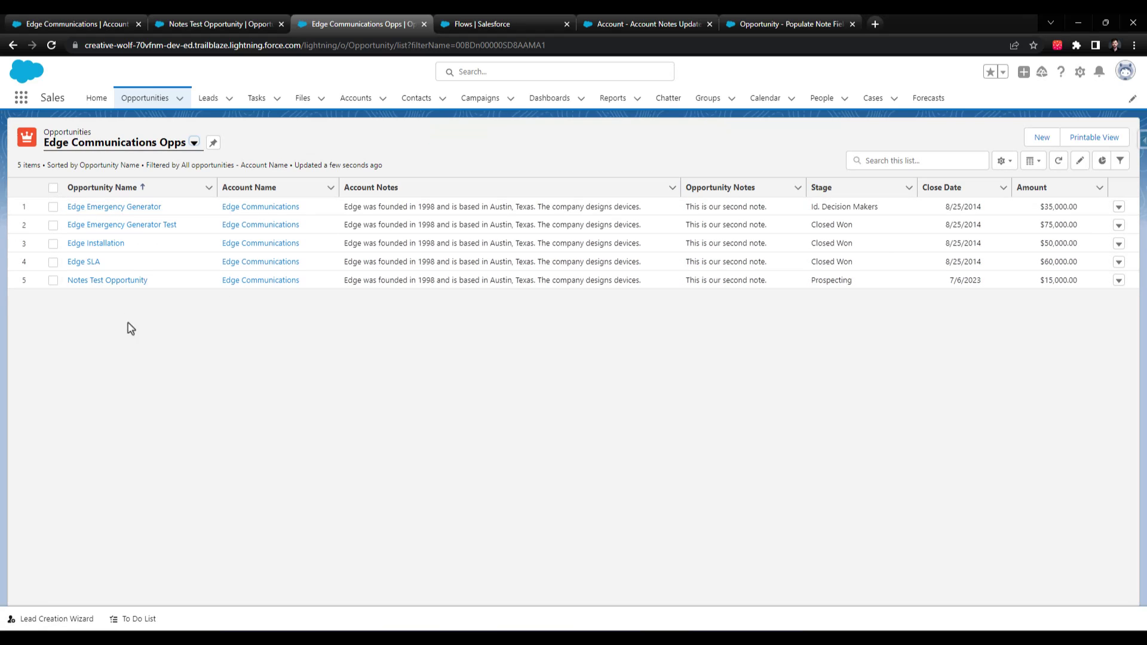
{"action": "left_click", "coordinate": [410, 458]}
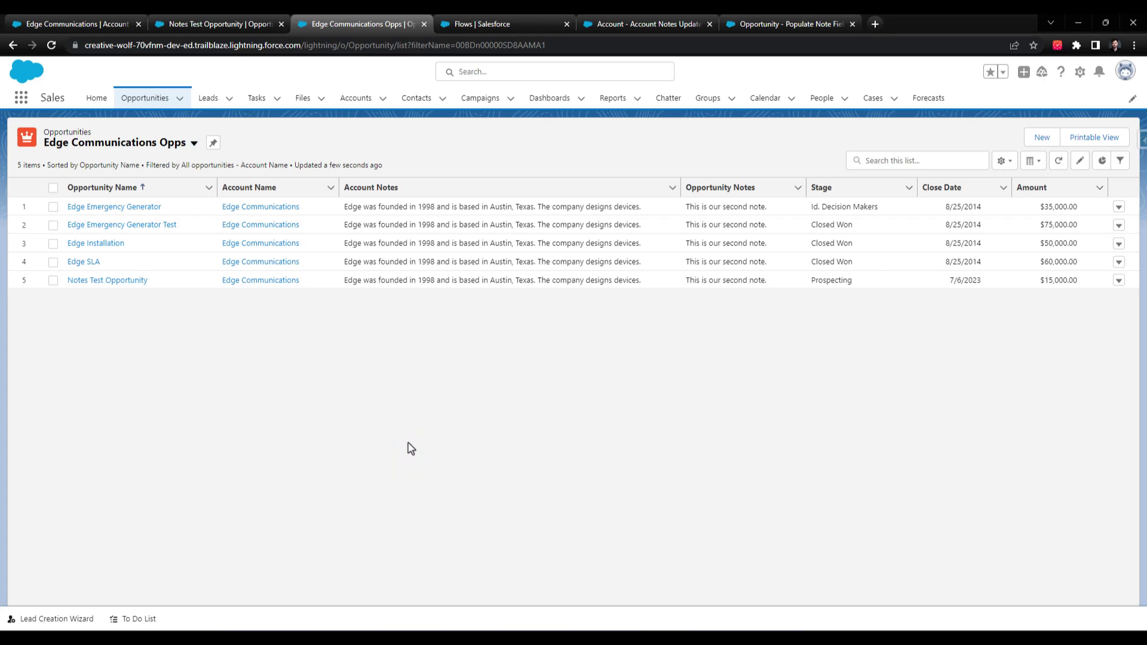